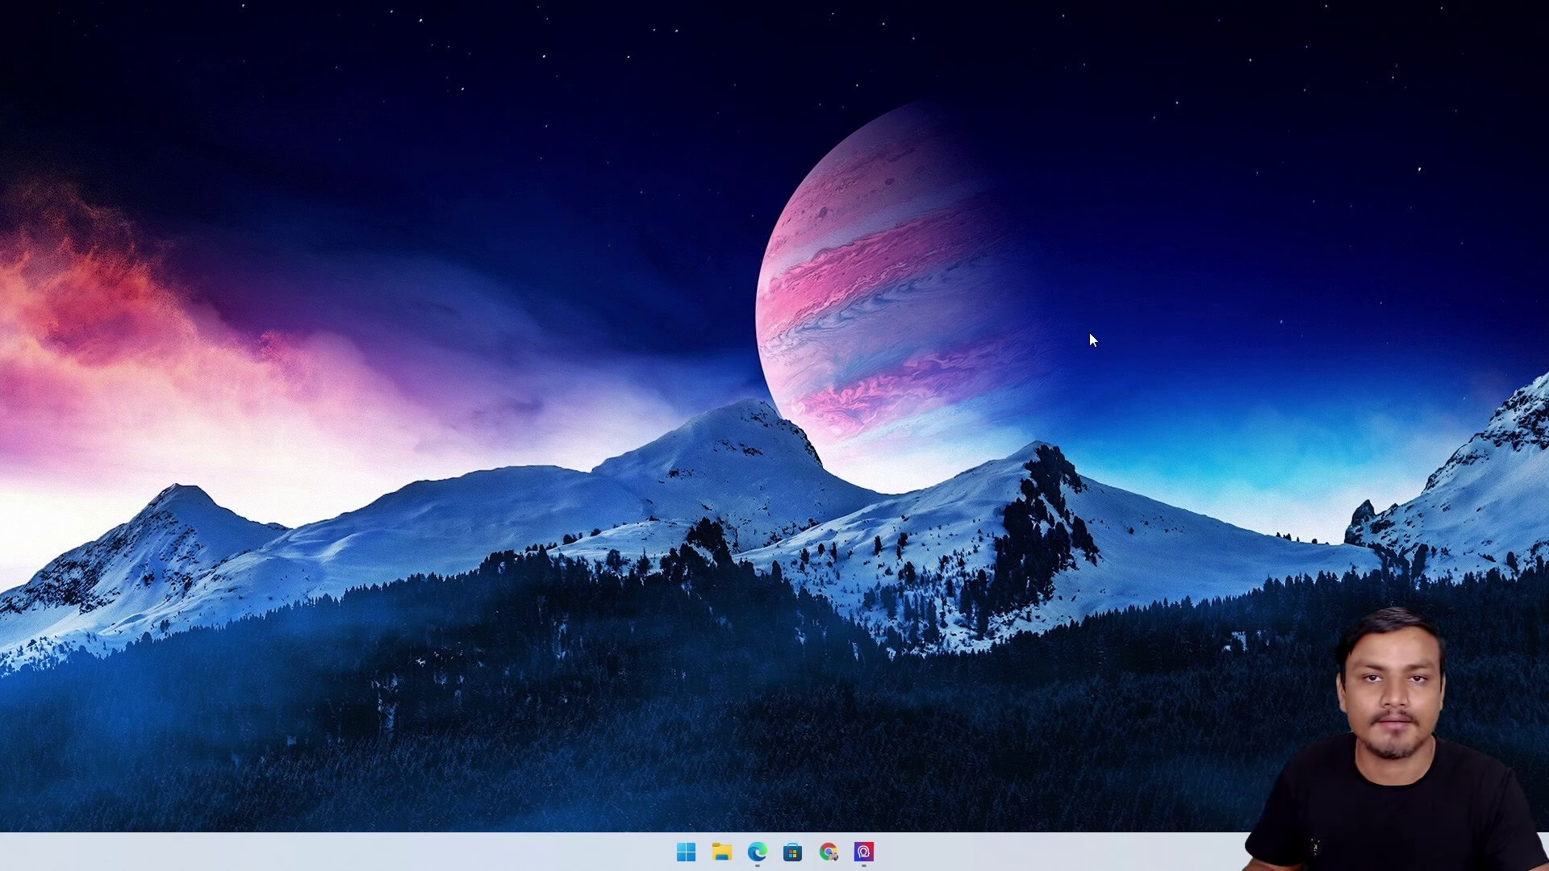
# Restore Edge and flip between the Dragon Center and MSI Center tabs, ending on MSI Center
pyautogui.click(756, 852)
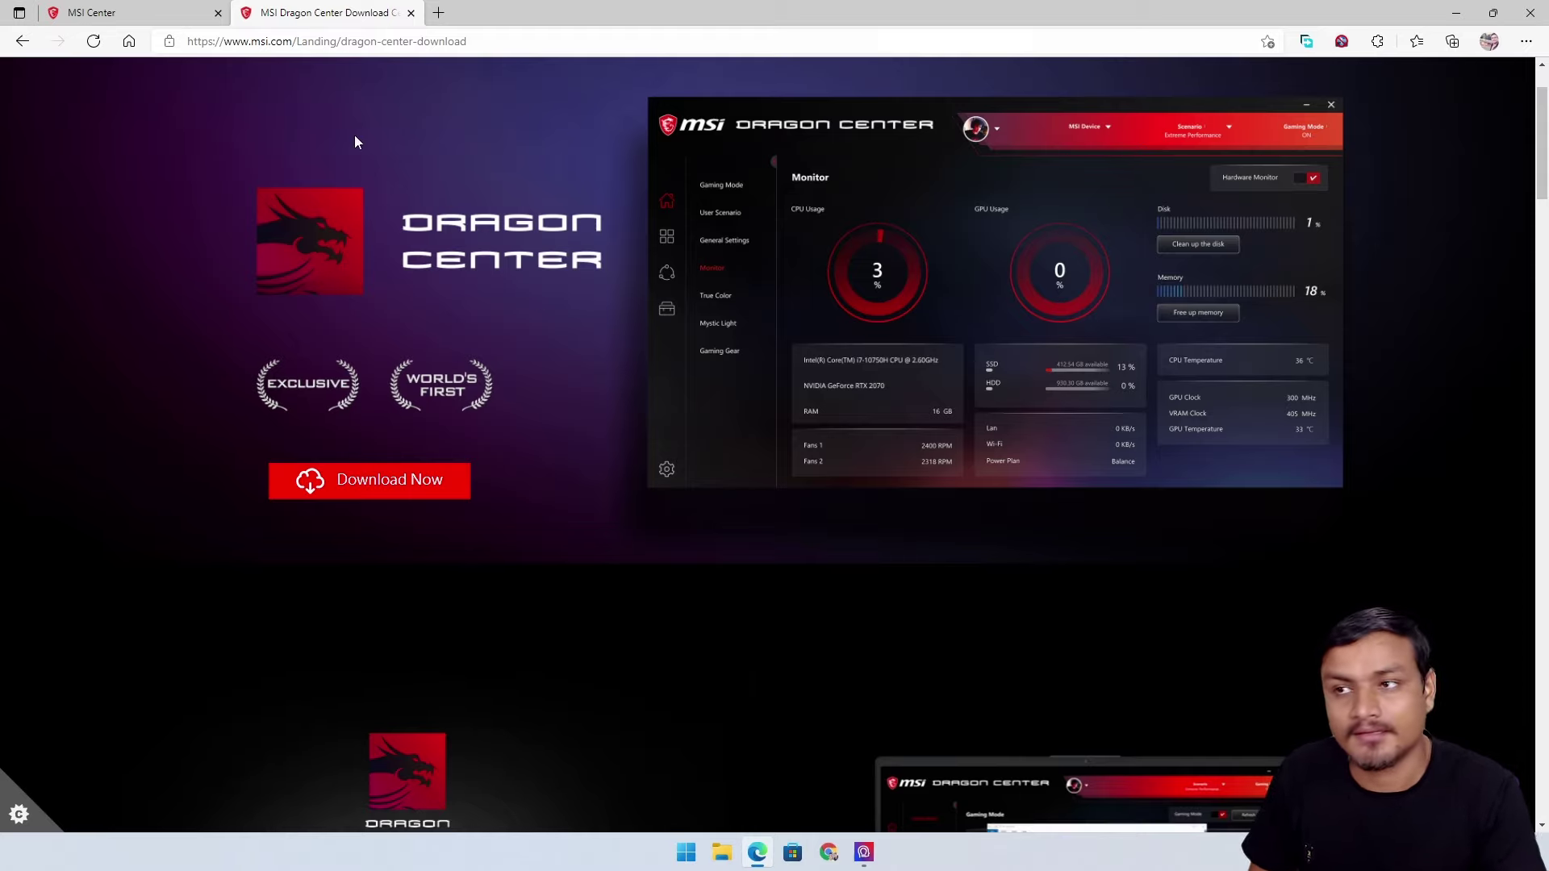
pyautogui.click(173, 18)
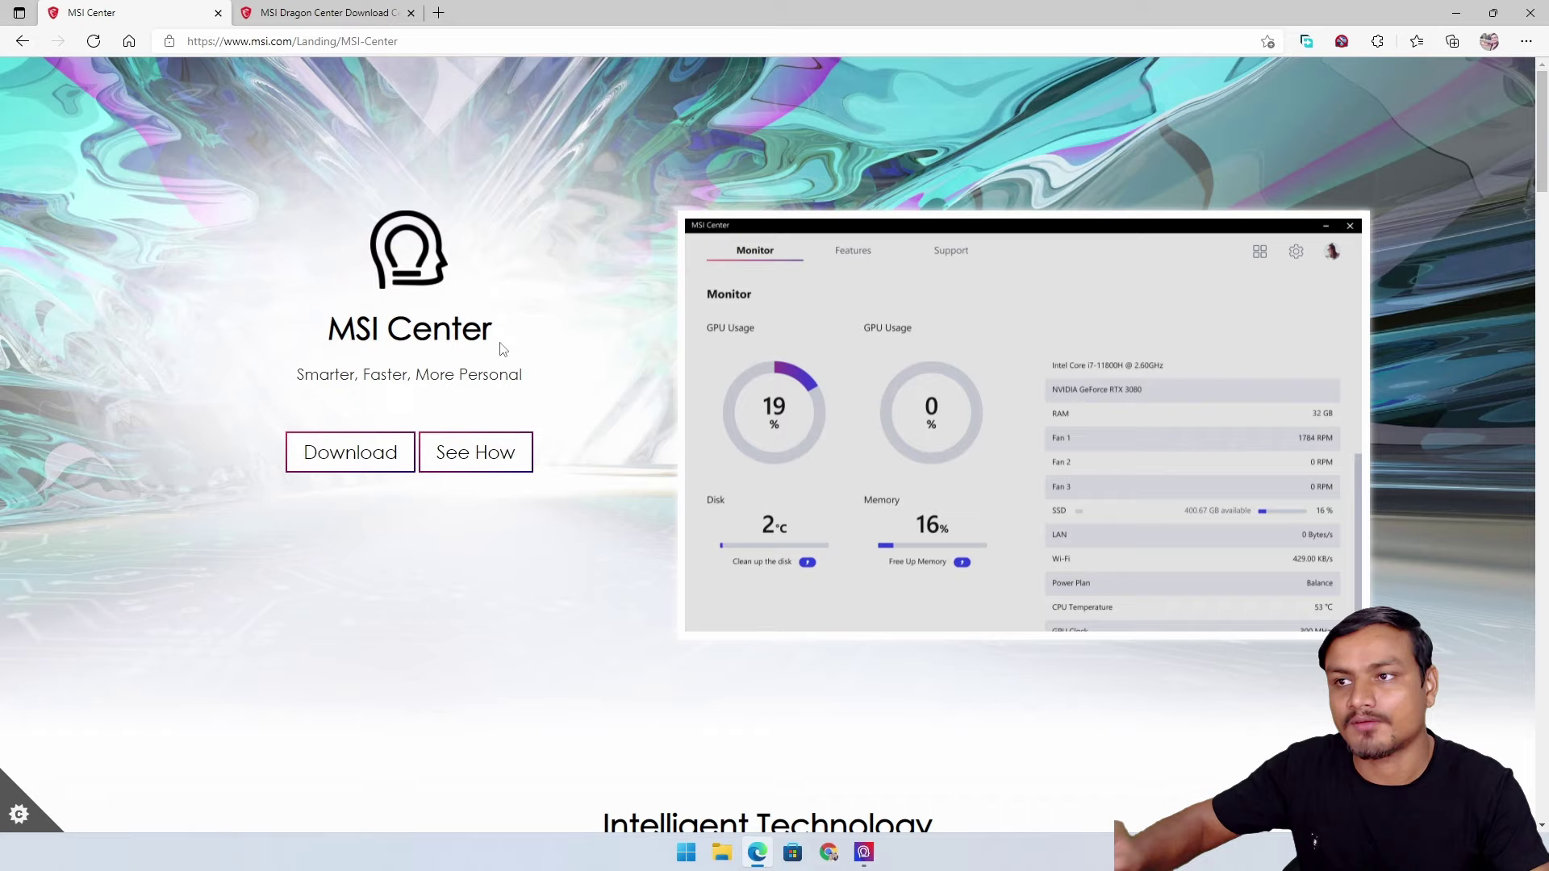
pyautogui.click(379, 13)
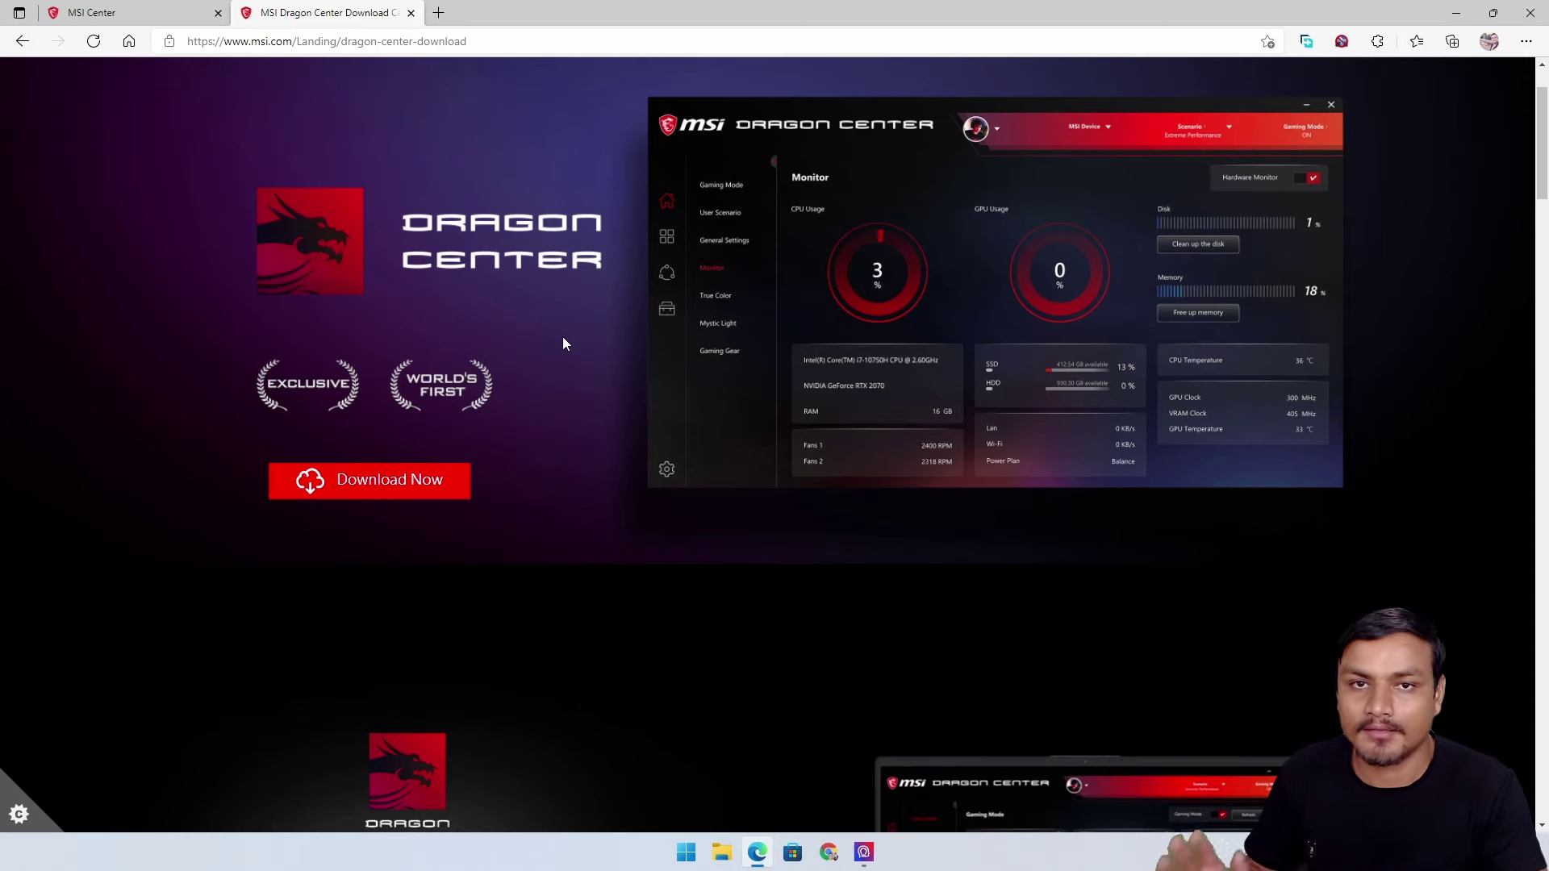
pyautogui.hotkey('ctrl', 'shift', 'Tab')
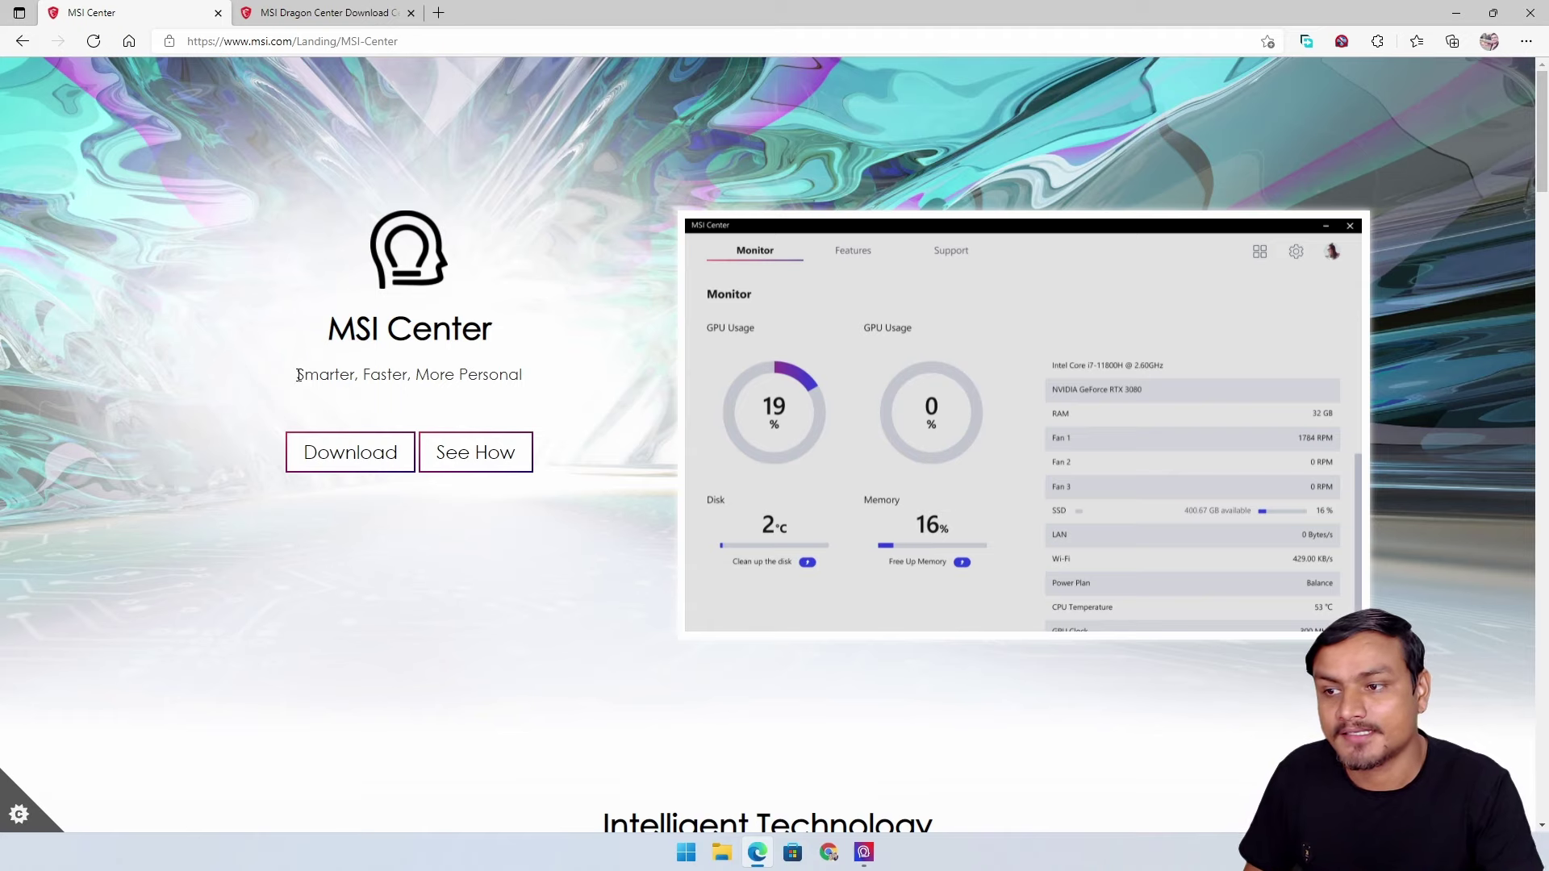
# Highlight and clear the 'Smarter, Faster, More Personal' tagline, then compare the two tabs
pyautogui.moveTo(299, 375); pyautogui.dragTo(535, 374)
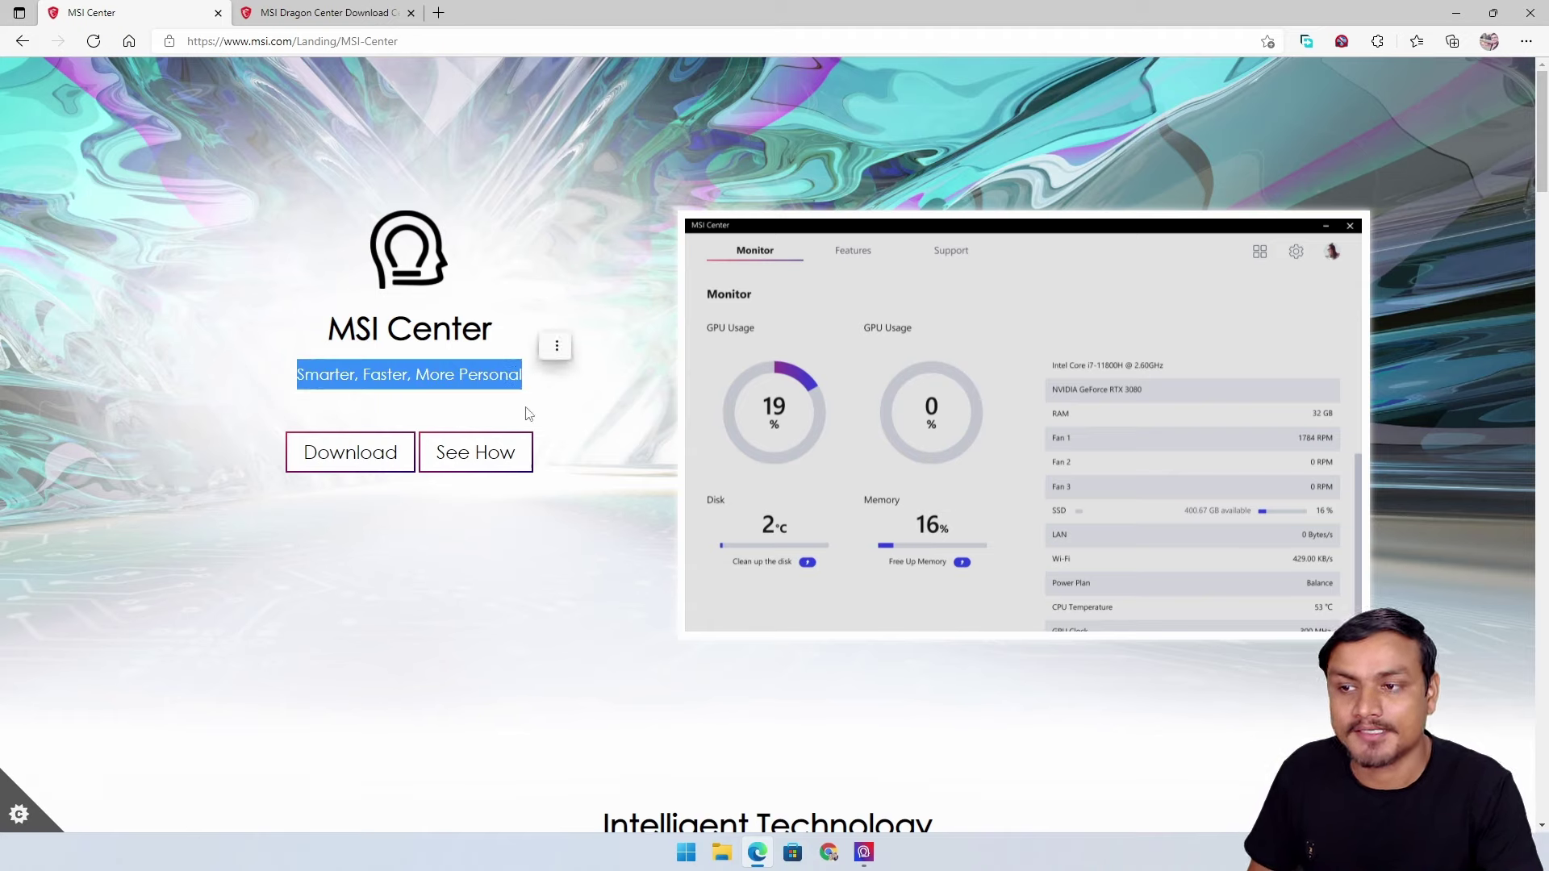
pyautogui.click(541, 402)
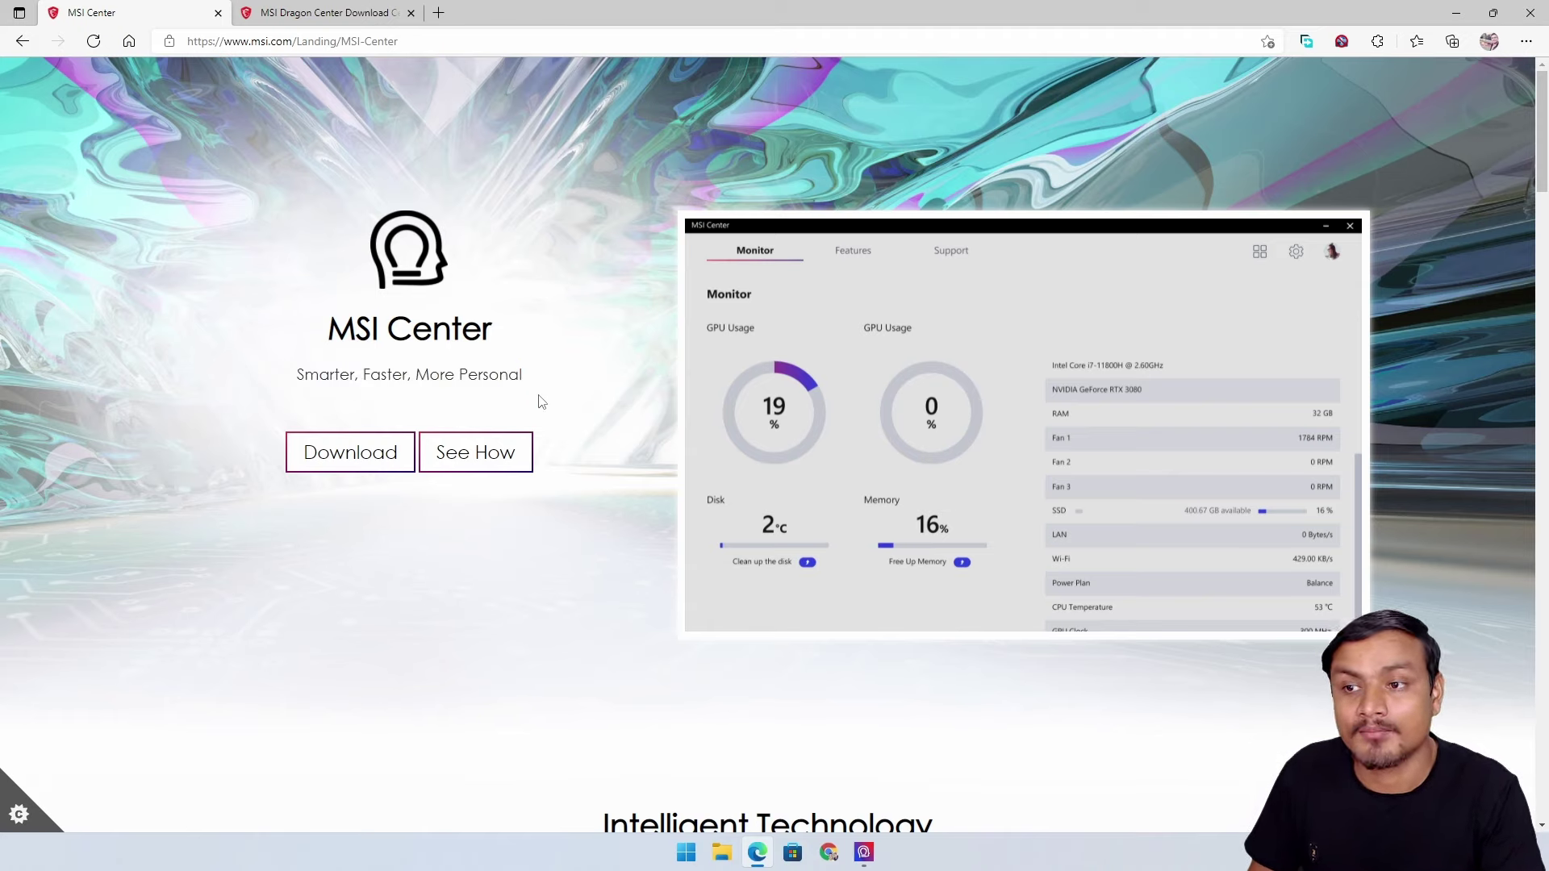
pyautogui.click(339, 12)
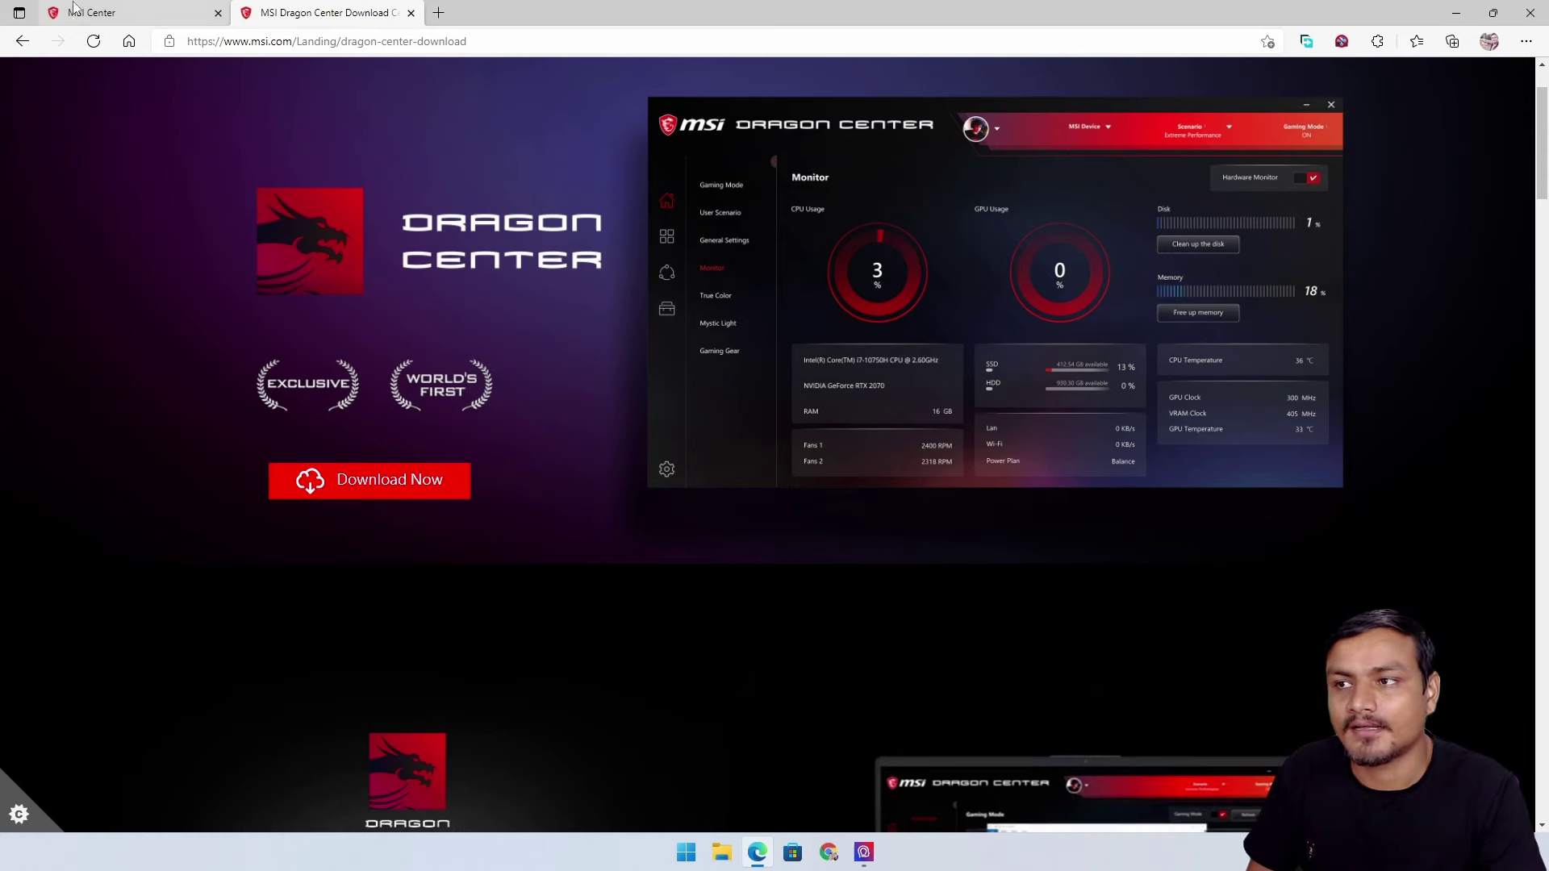
pyautogui.click(113, 12)
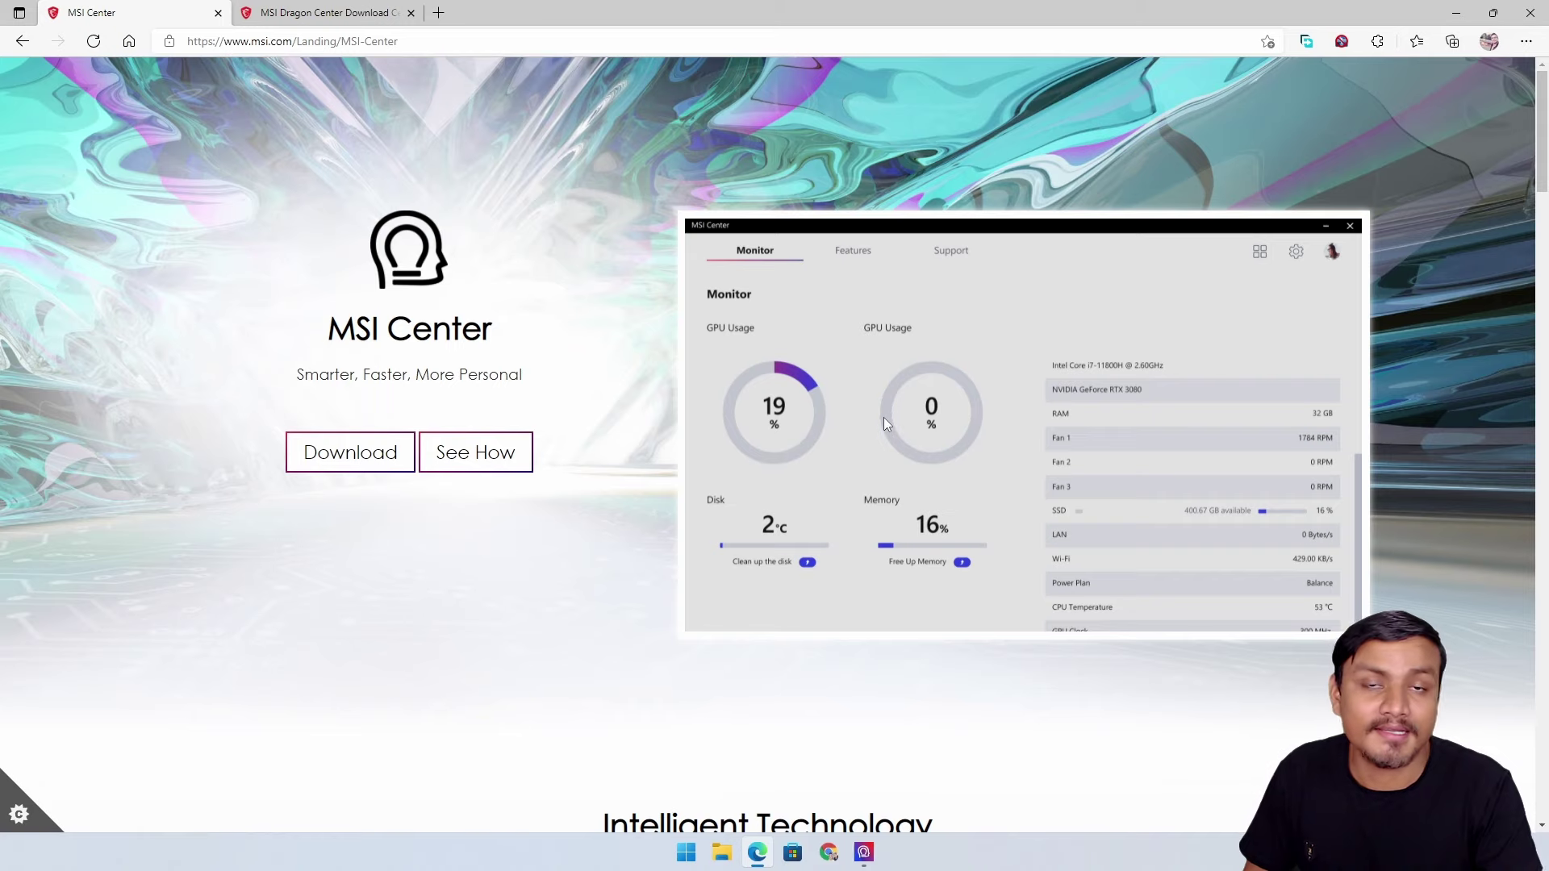
pyautogui.click(342, 17)
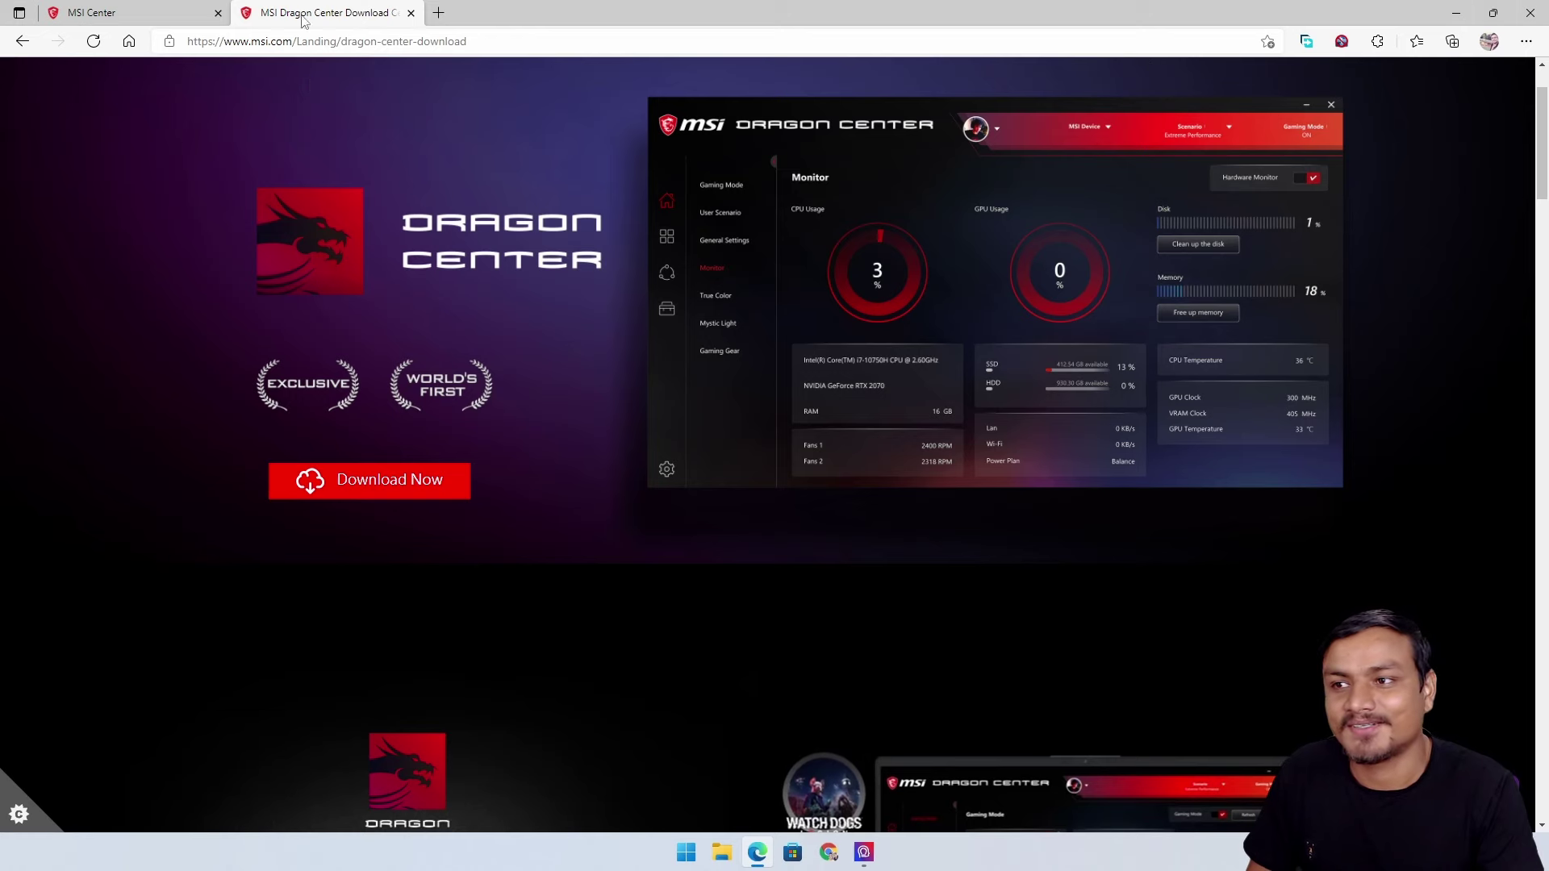
pyautogui.click(143, 17)
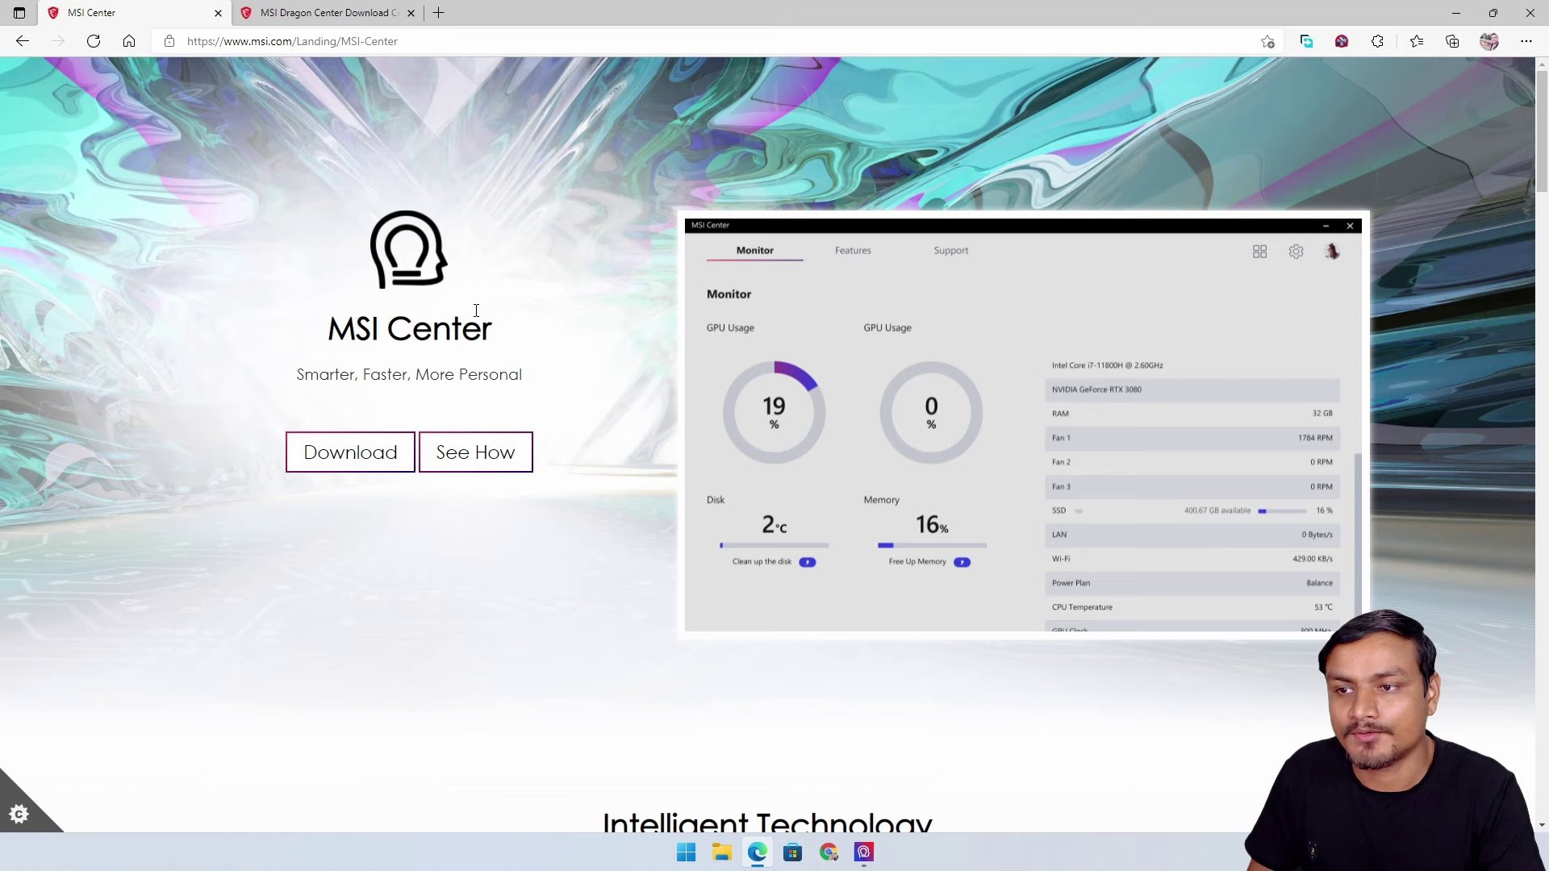
# Briefly show and hide the MSI Center app, then switch to the Dragon Center download tab
pyautogui.click(864, 853)
pyautogui.click(864, 852)
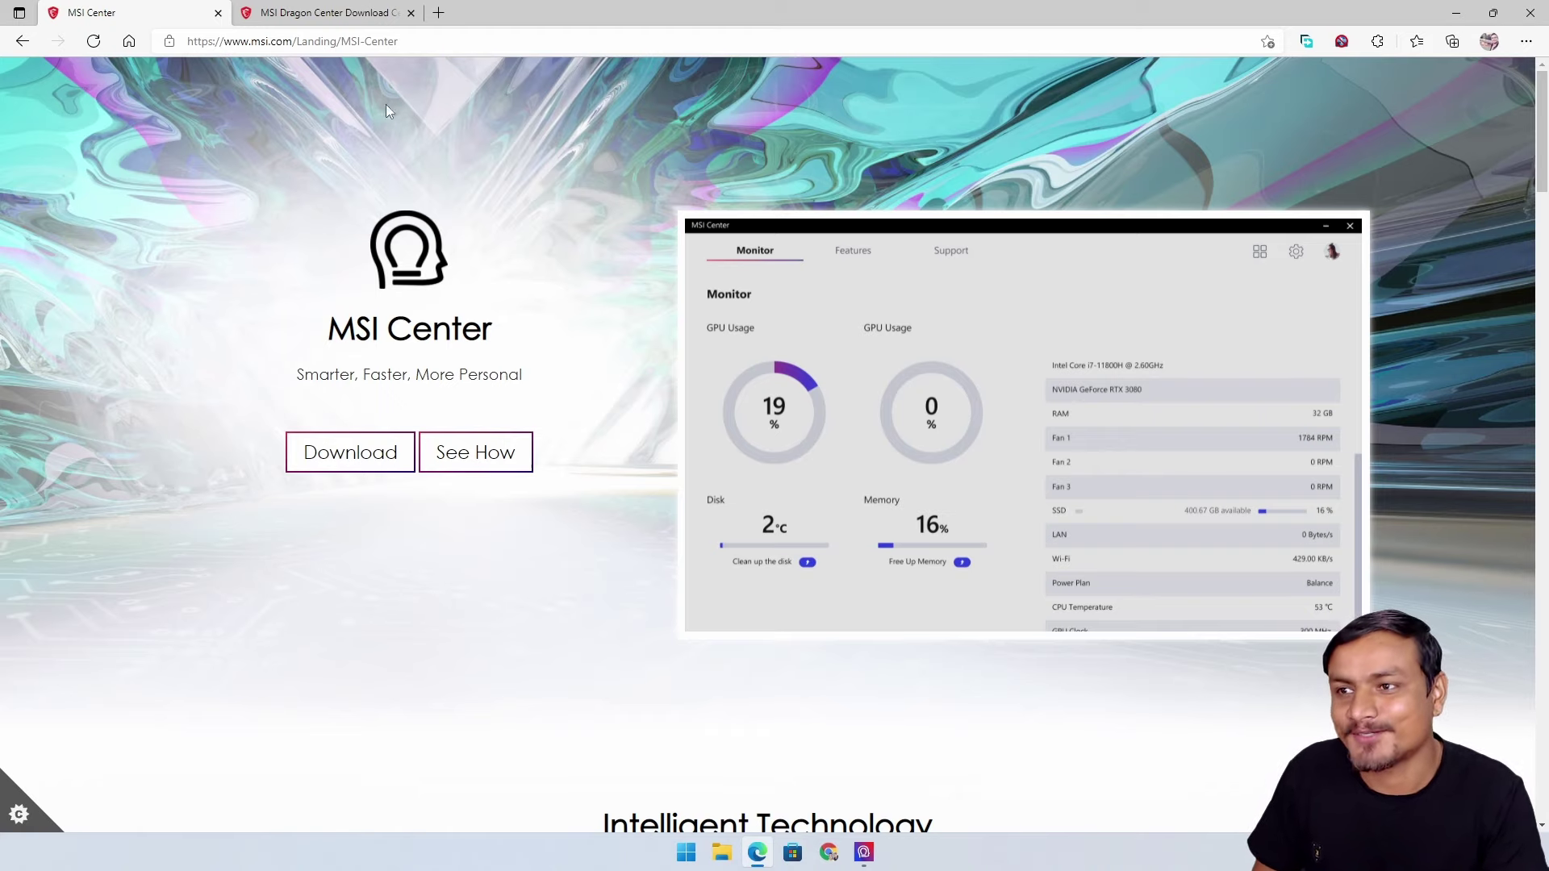
pyautogui.click(323, 13)
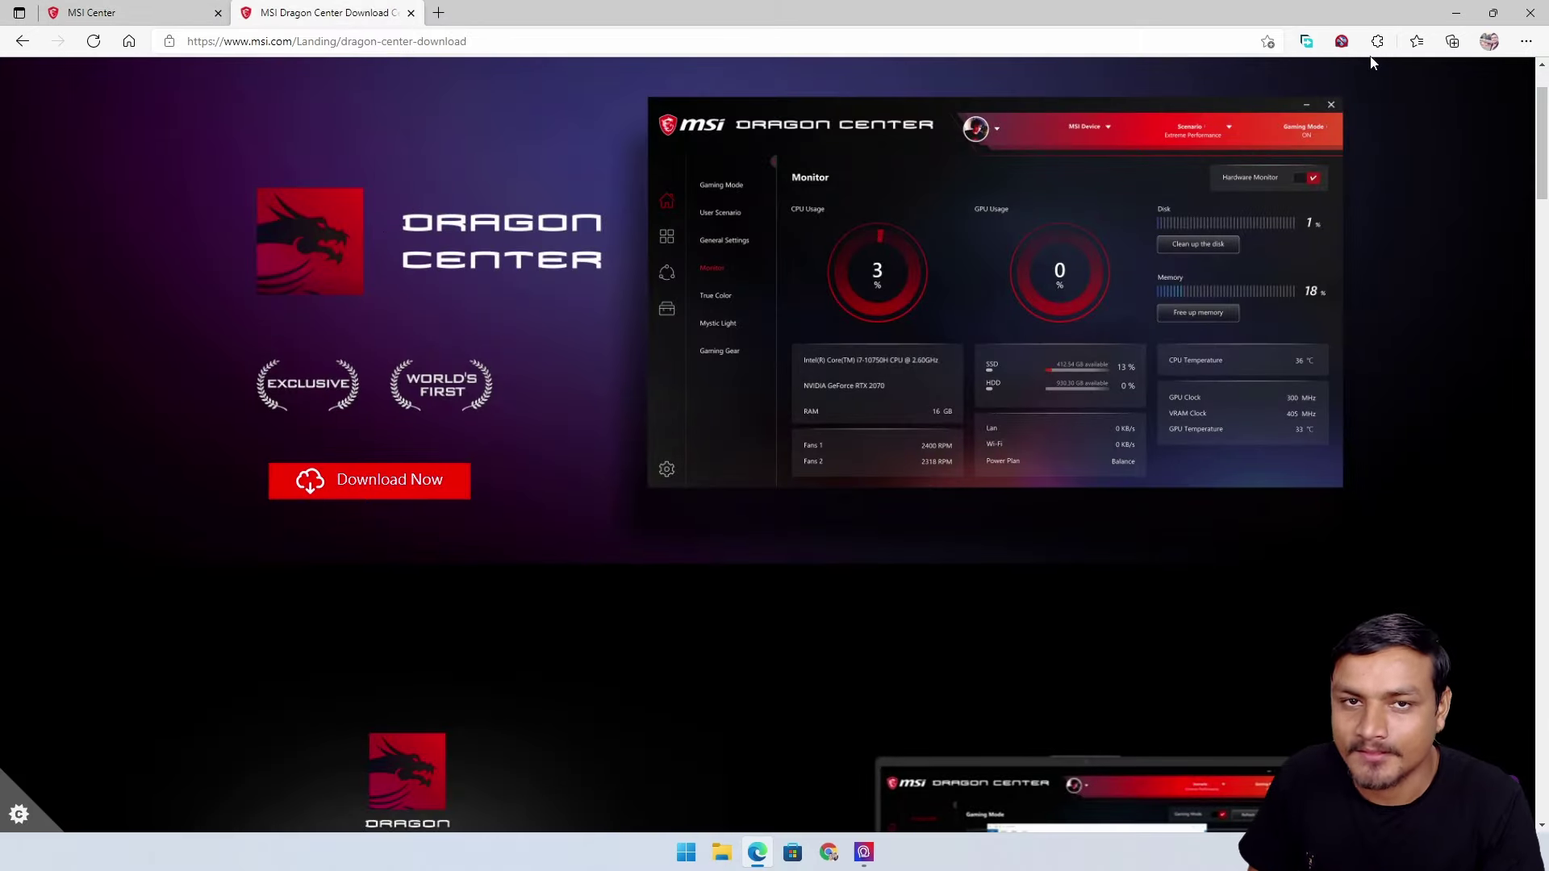
# Bring MSI Center up on Hardware Monitoring and minimize the Edge window out of the way
pyautogui.click(864, 852)
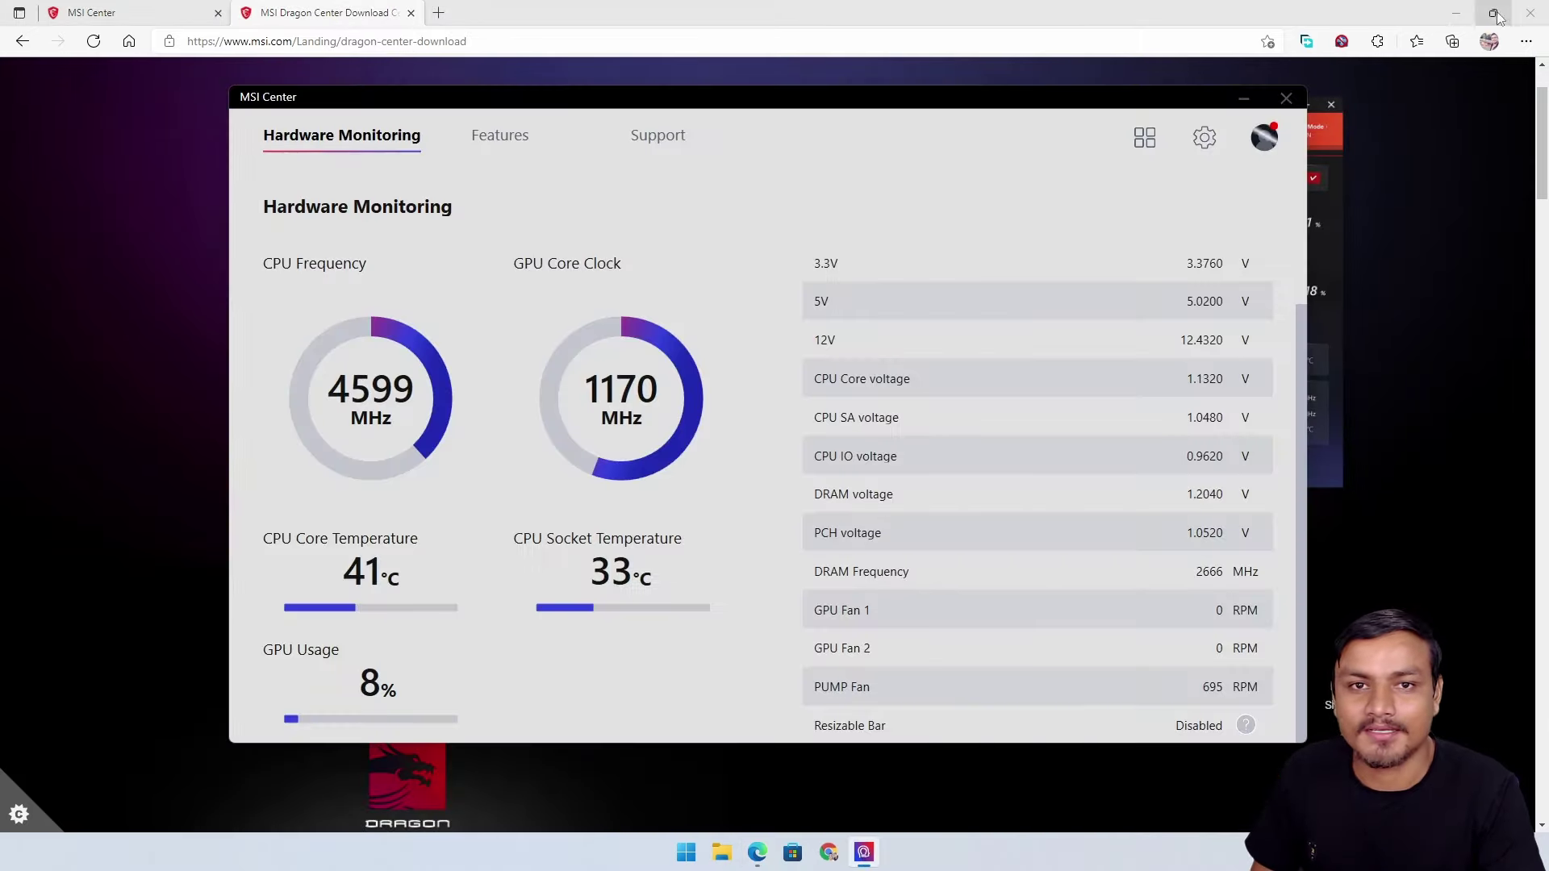
pyautogui.click(1493, 13)
pyautogui.click(1374, 111)
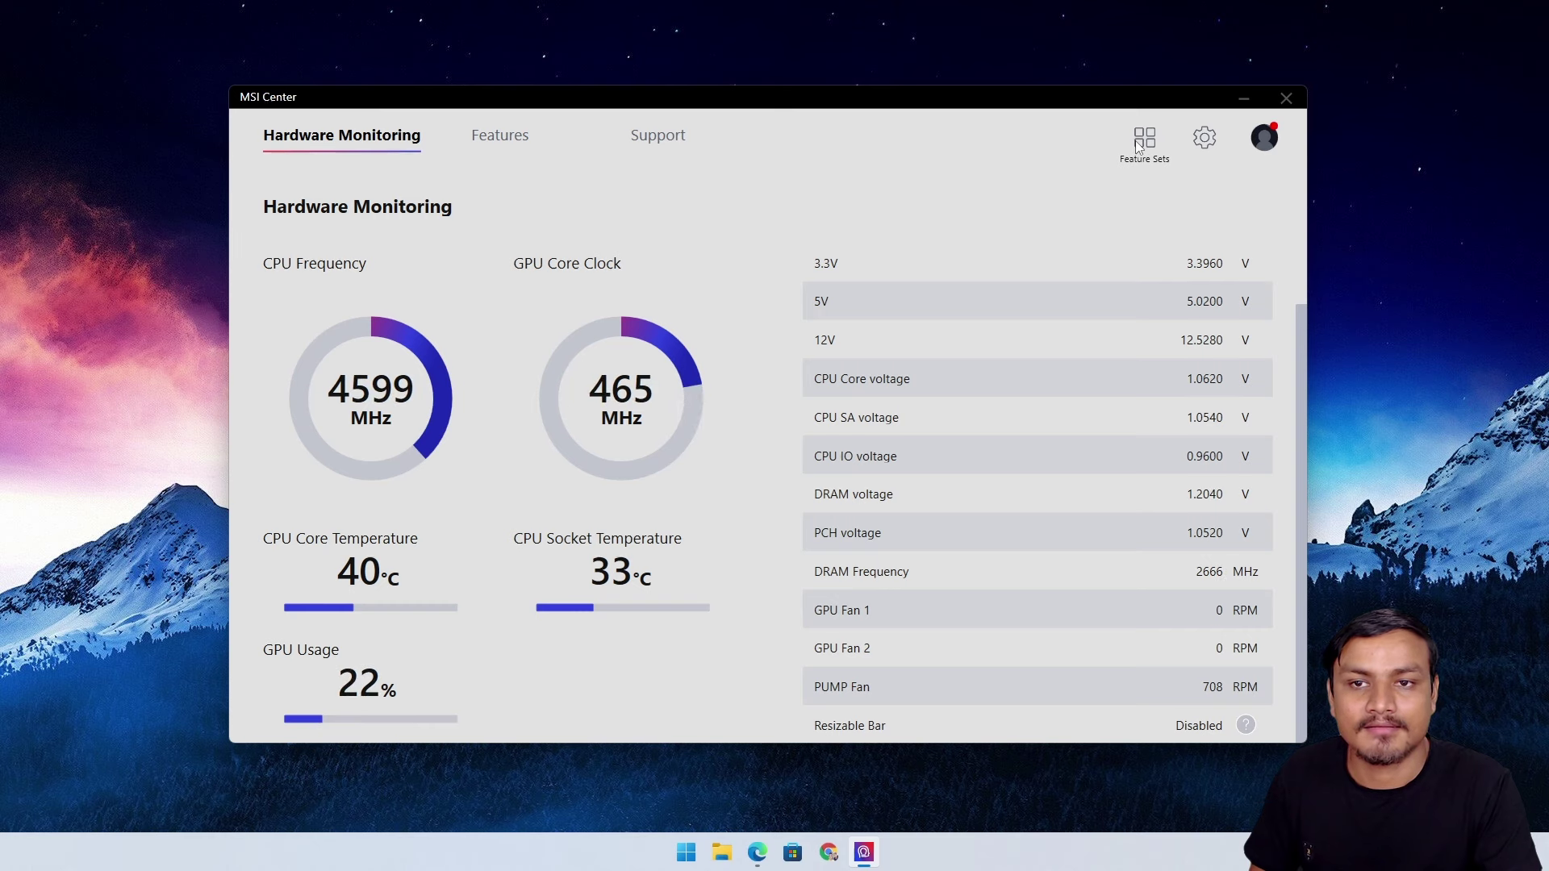
# Open Feature Sets and browse cards like Graphics Fan Tool, User Scenario and Mystic Light
pyautogui.click(1145, 141)
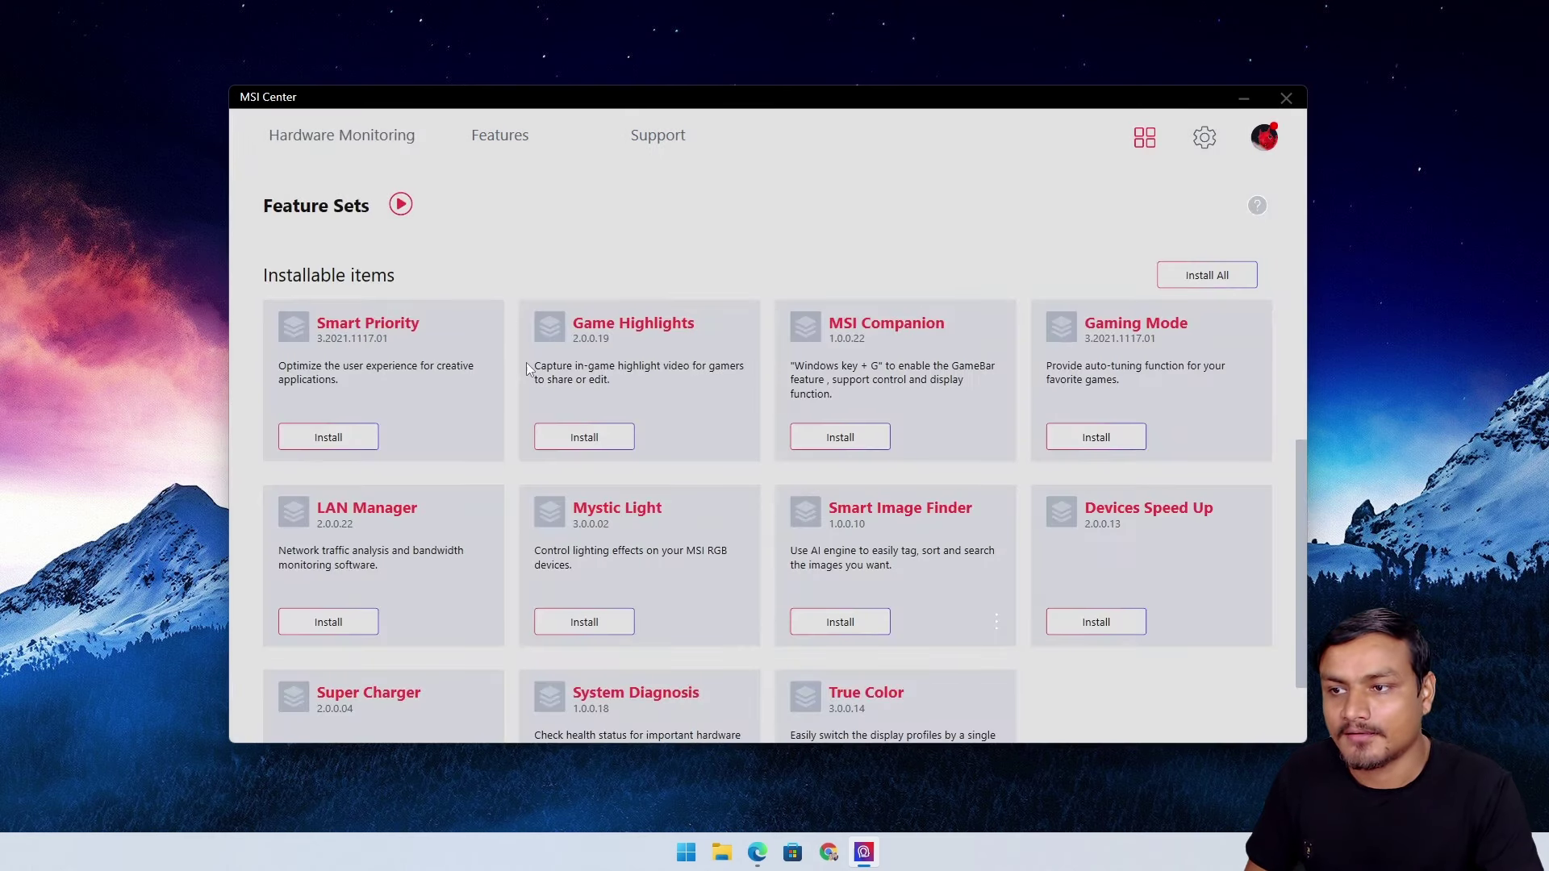
pyautogui.scroll(-1, 679, 402)
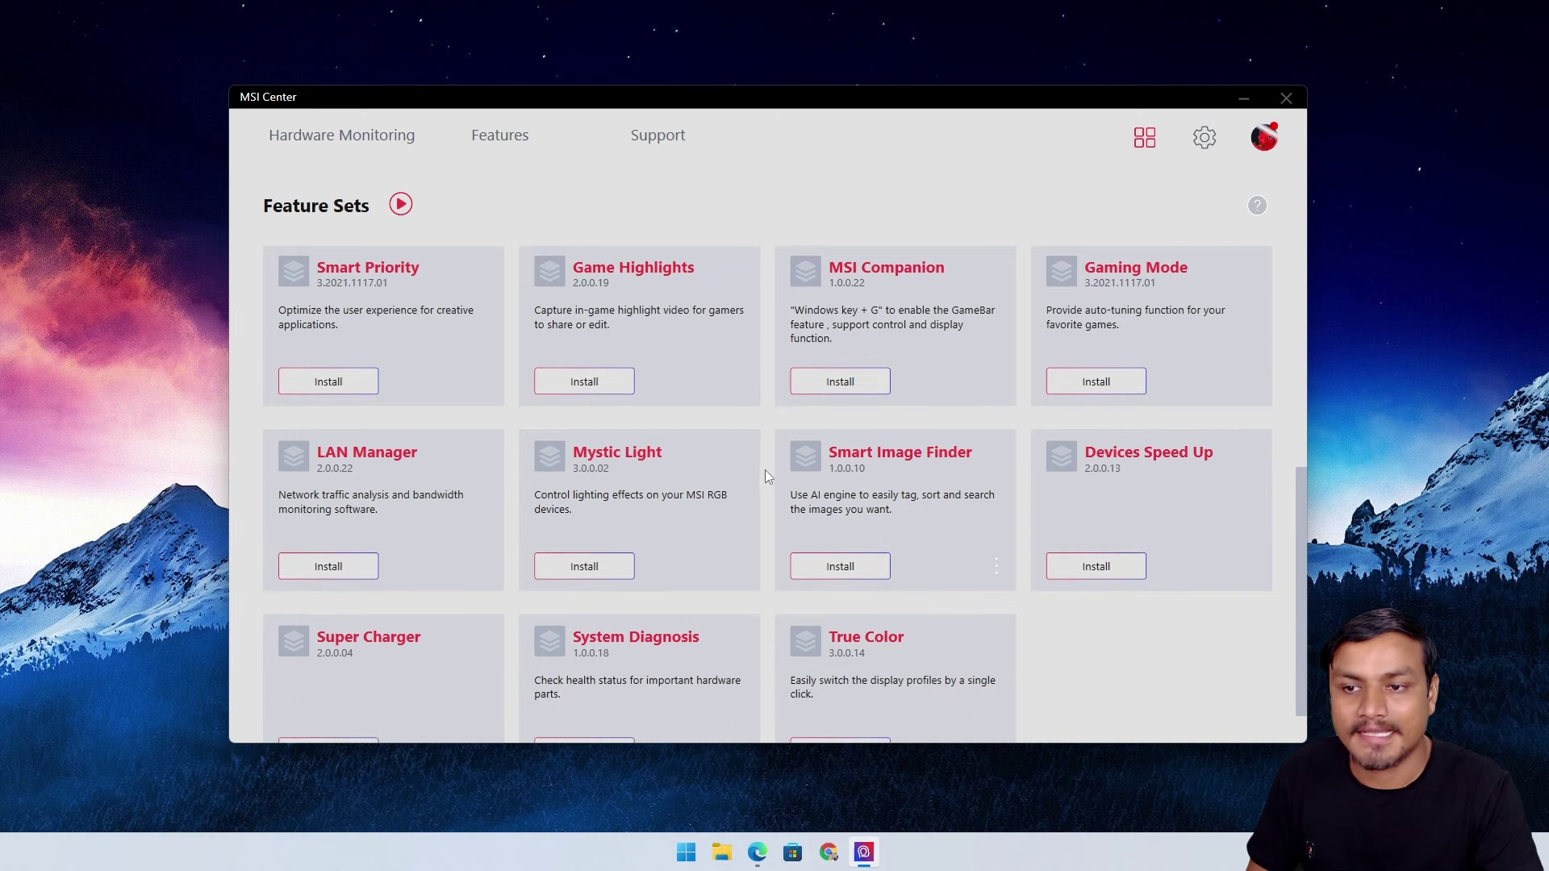
pyautogui.scroll(-1, 767, 473)
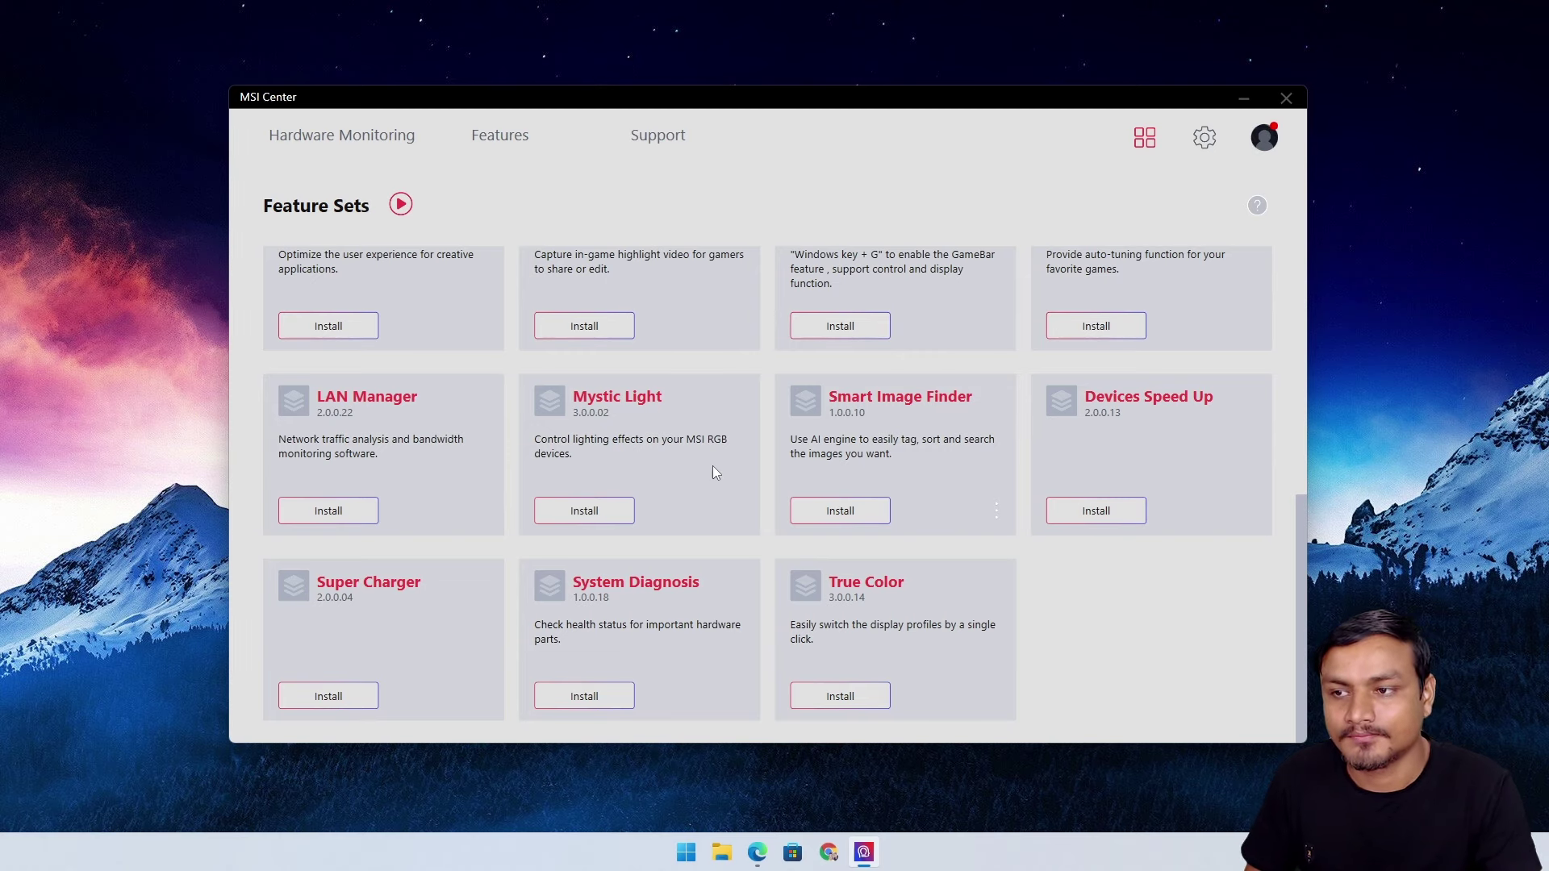
pyautogui.scroll(1, 718, 467)
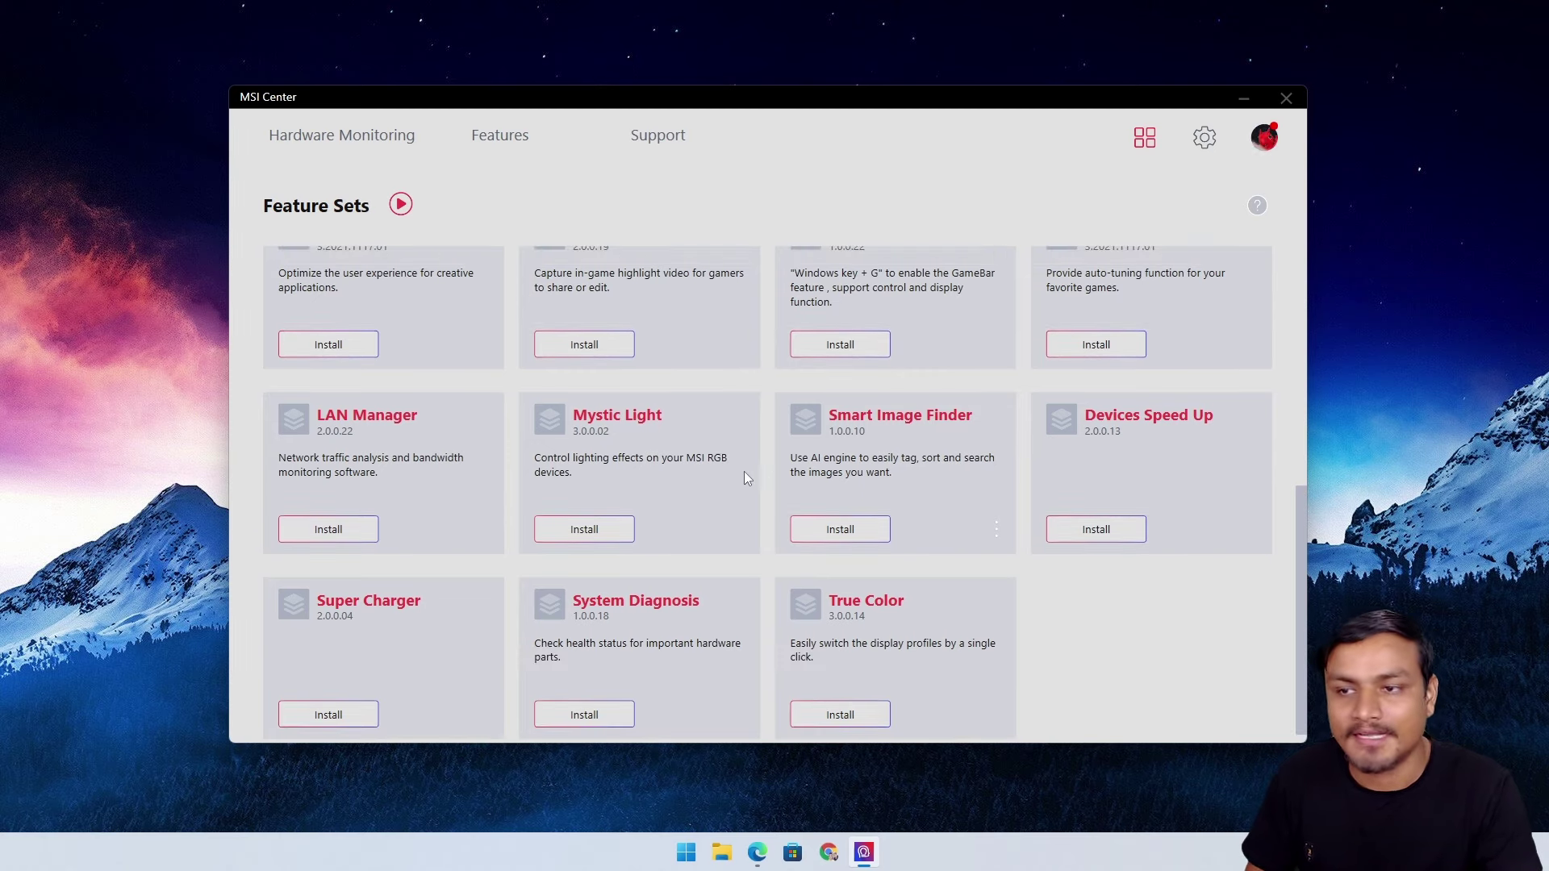
pyautogui.scroll(2, 736, 478)
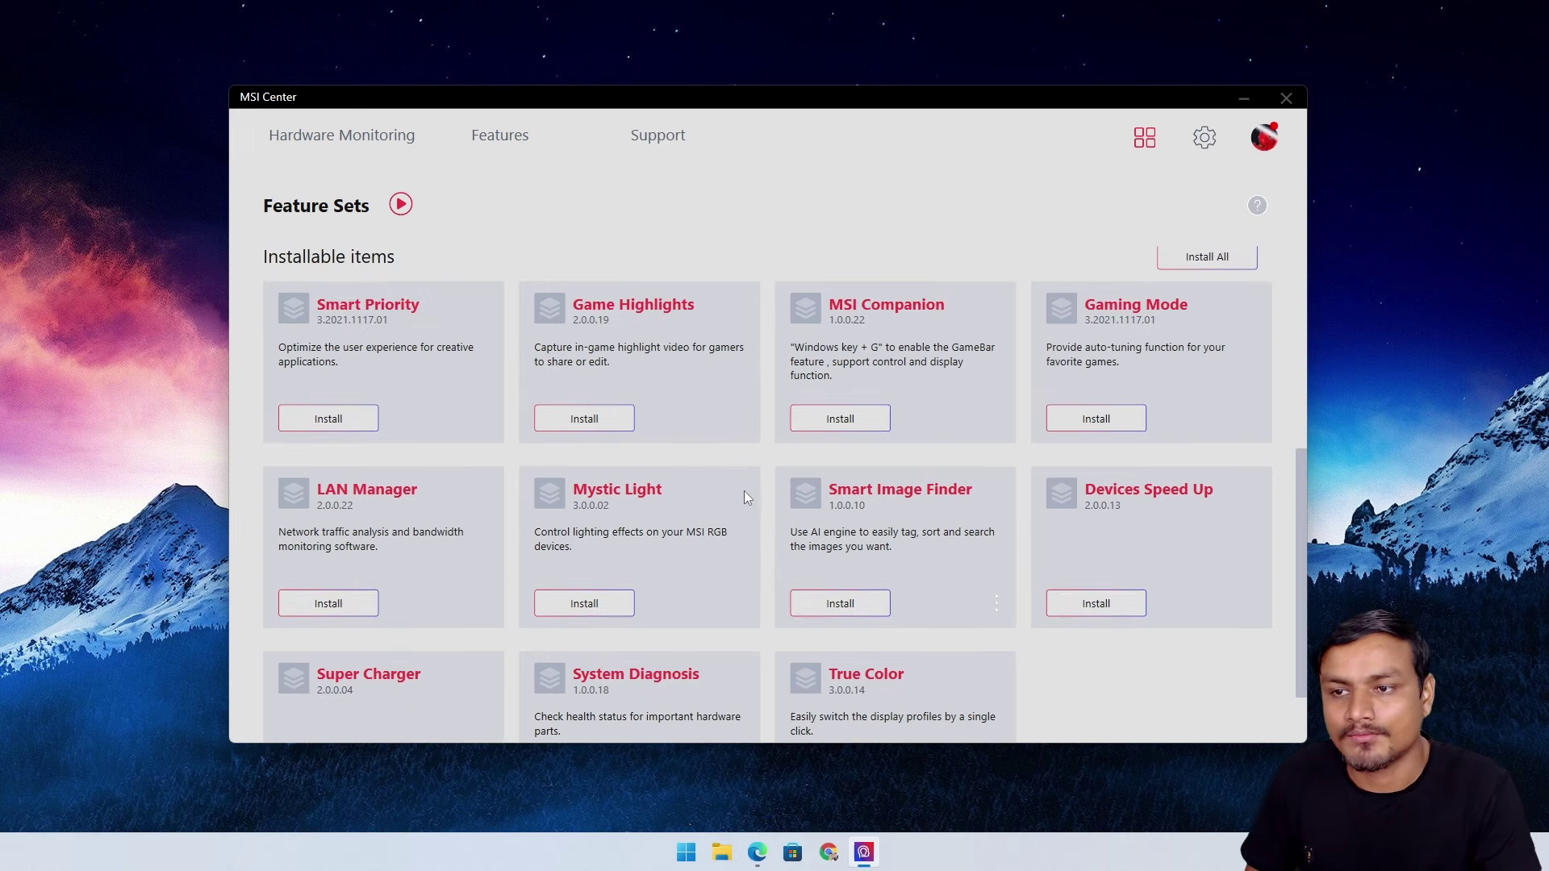
pyautogui.scroll(-2, 750, 478)
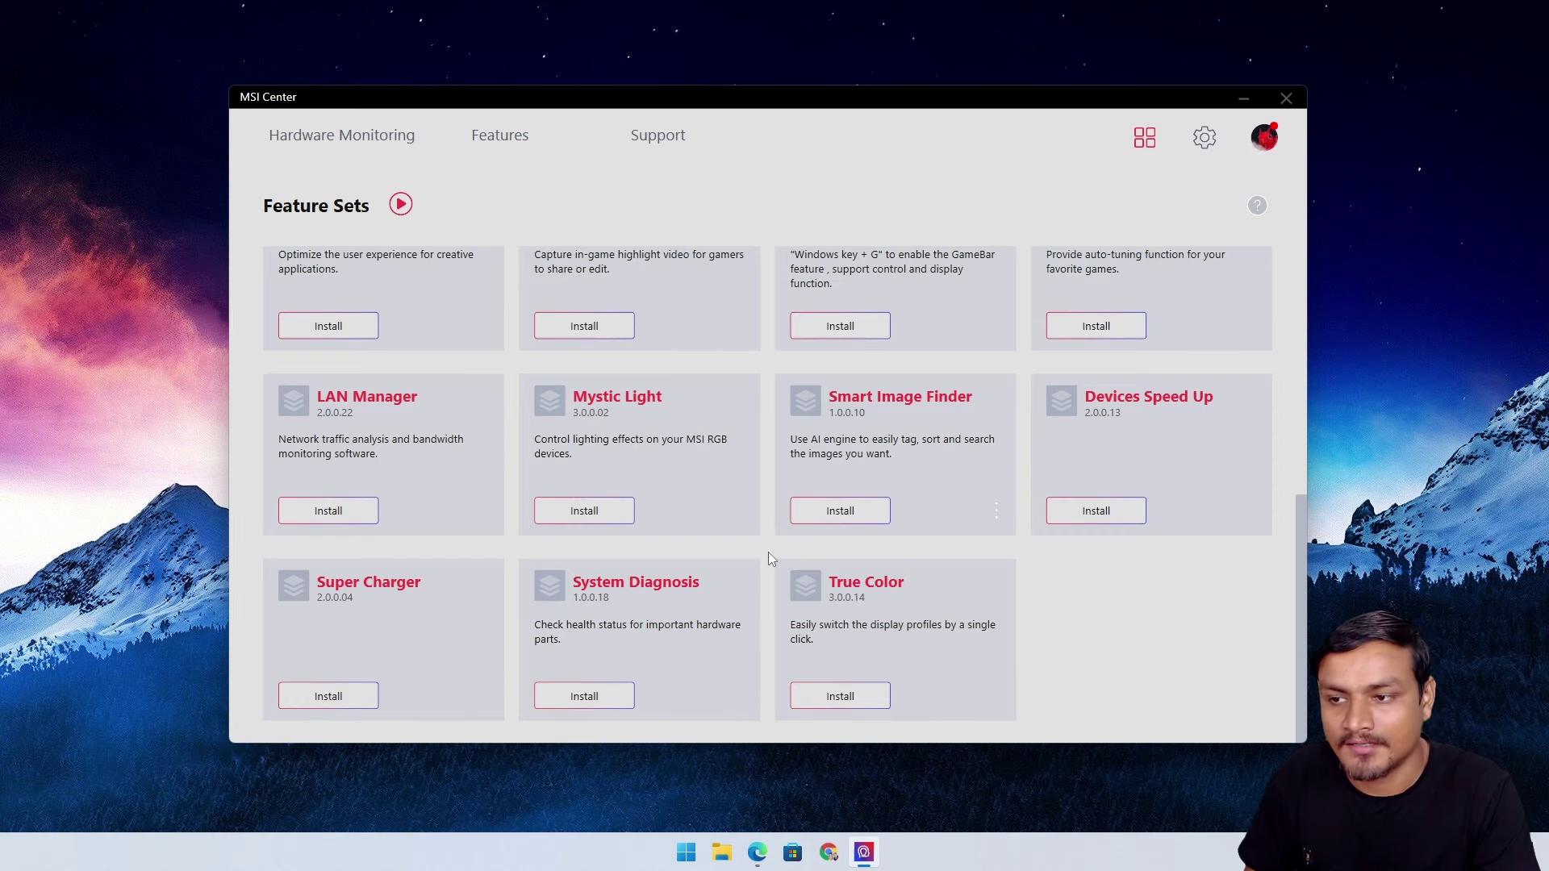
pyautogui.scroll(10, 795, 516)
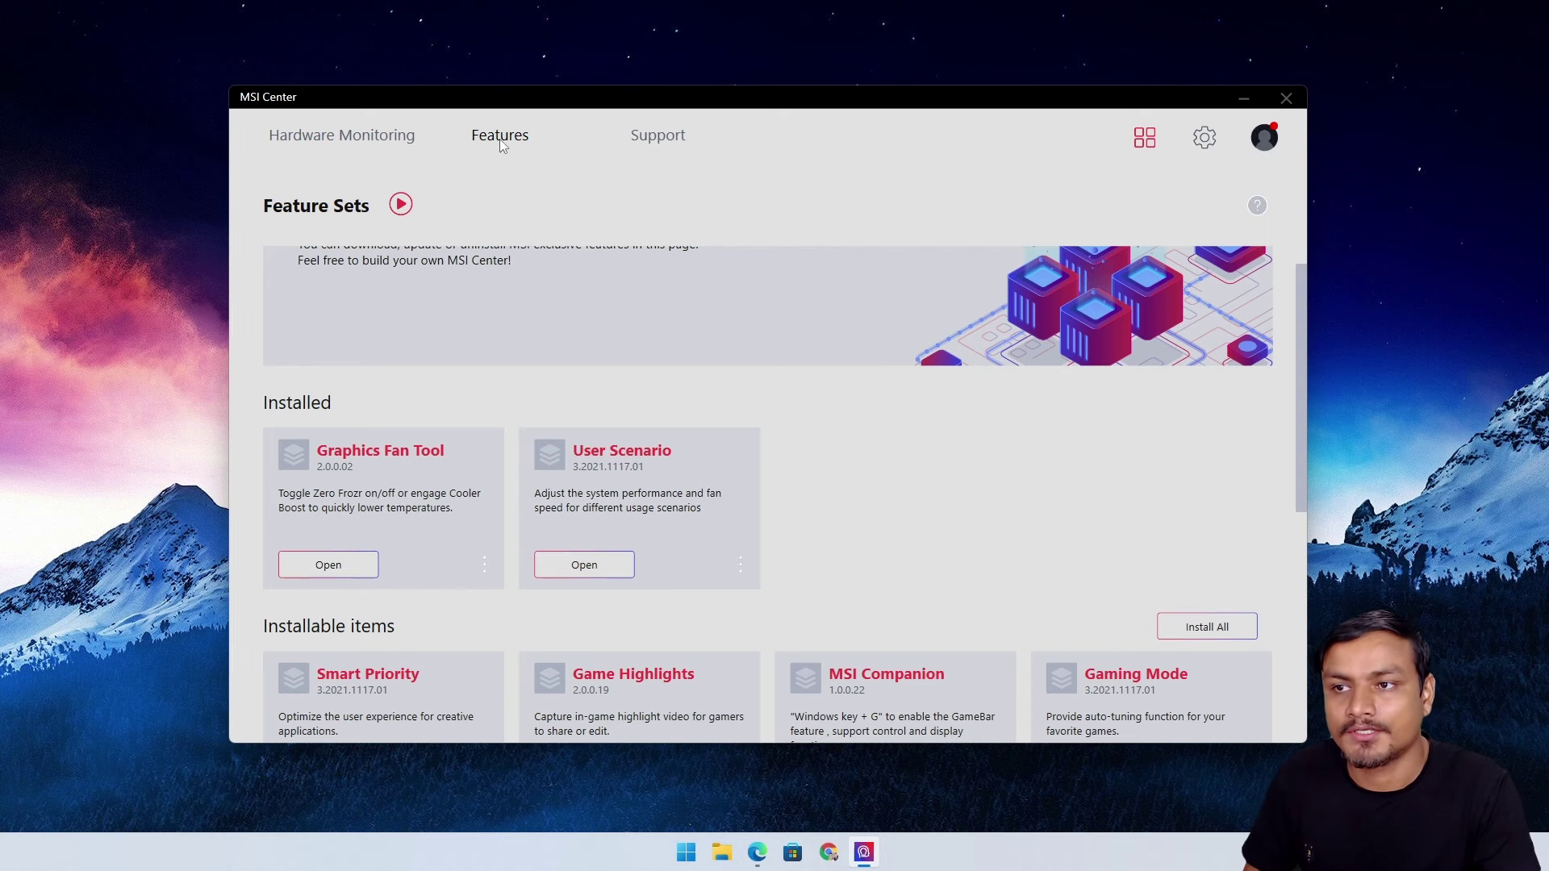
pyautogui.moveTo(501, 140)
pyautogui.click(376, 208)
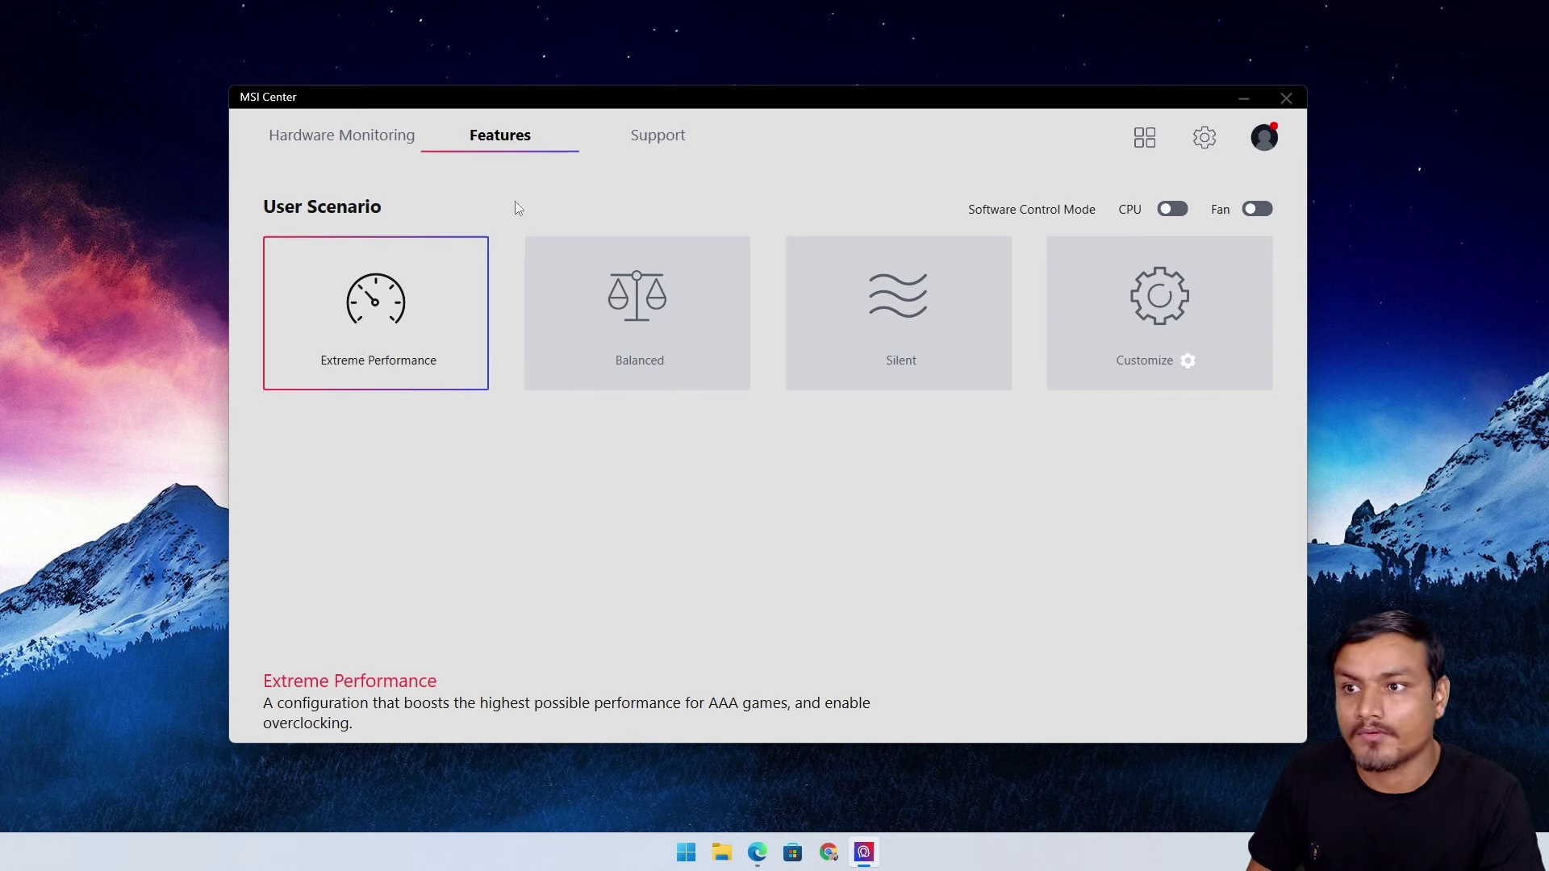
pyautogui.moveTo(501, 143)
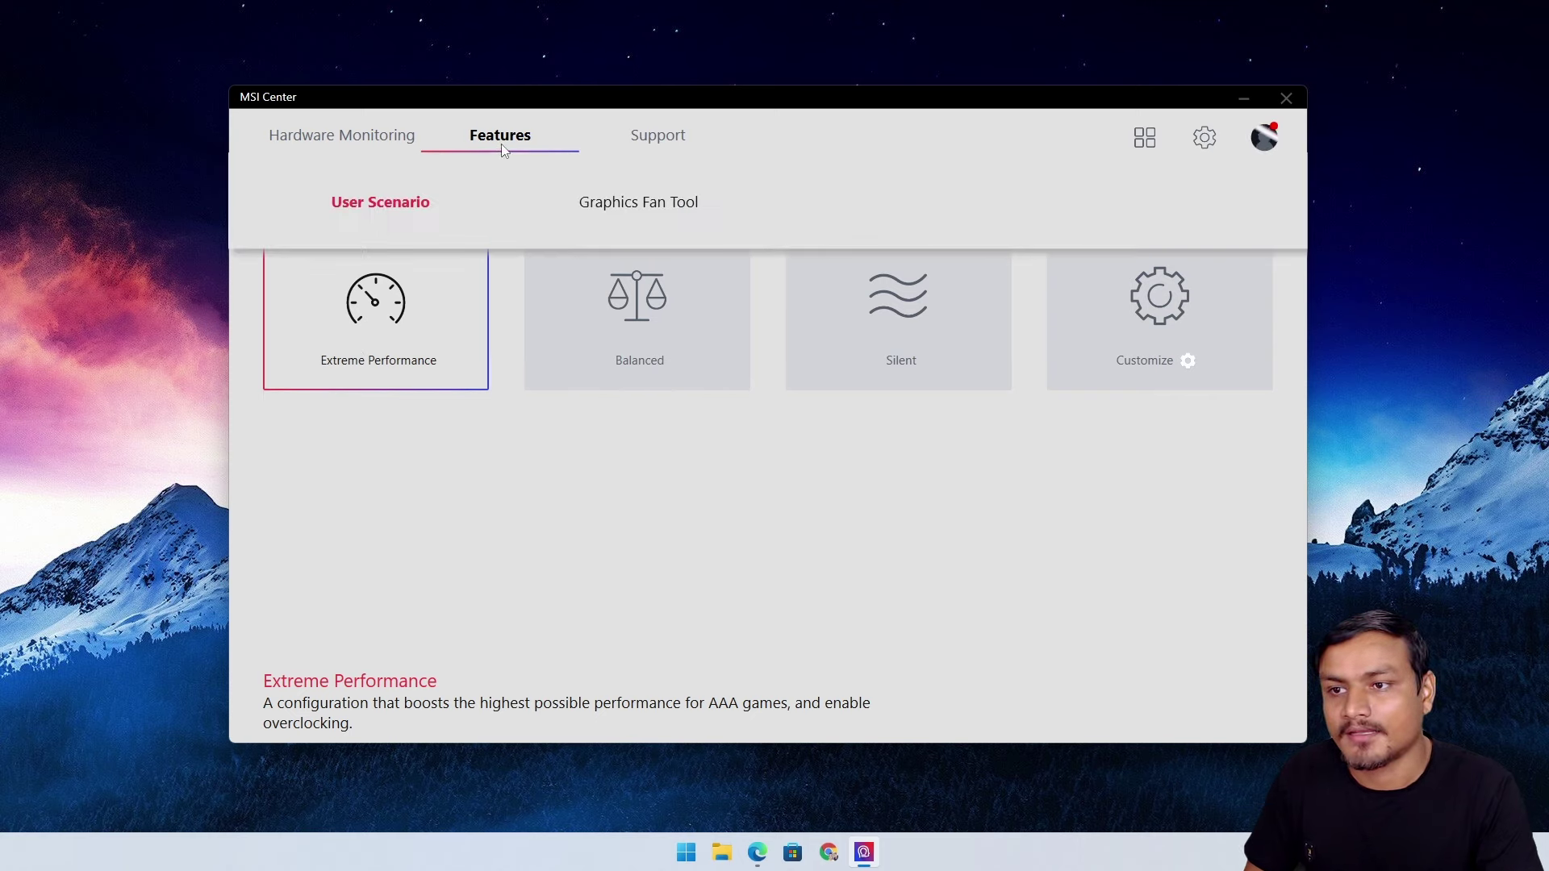
pyautogui.click(630, 211)
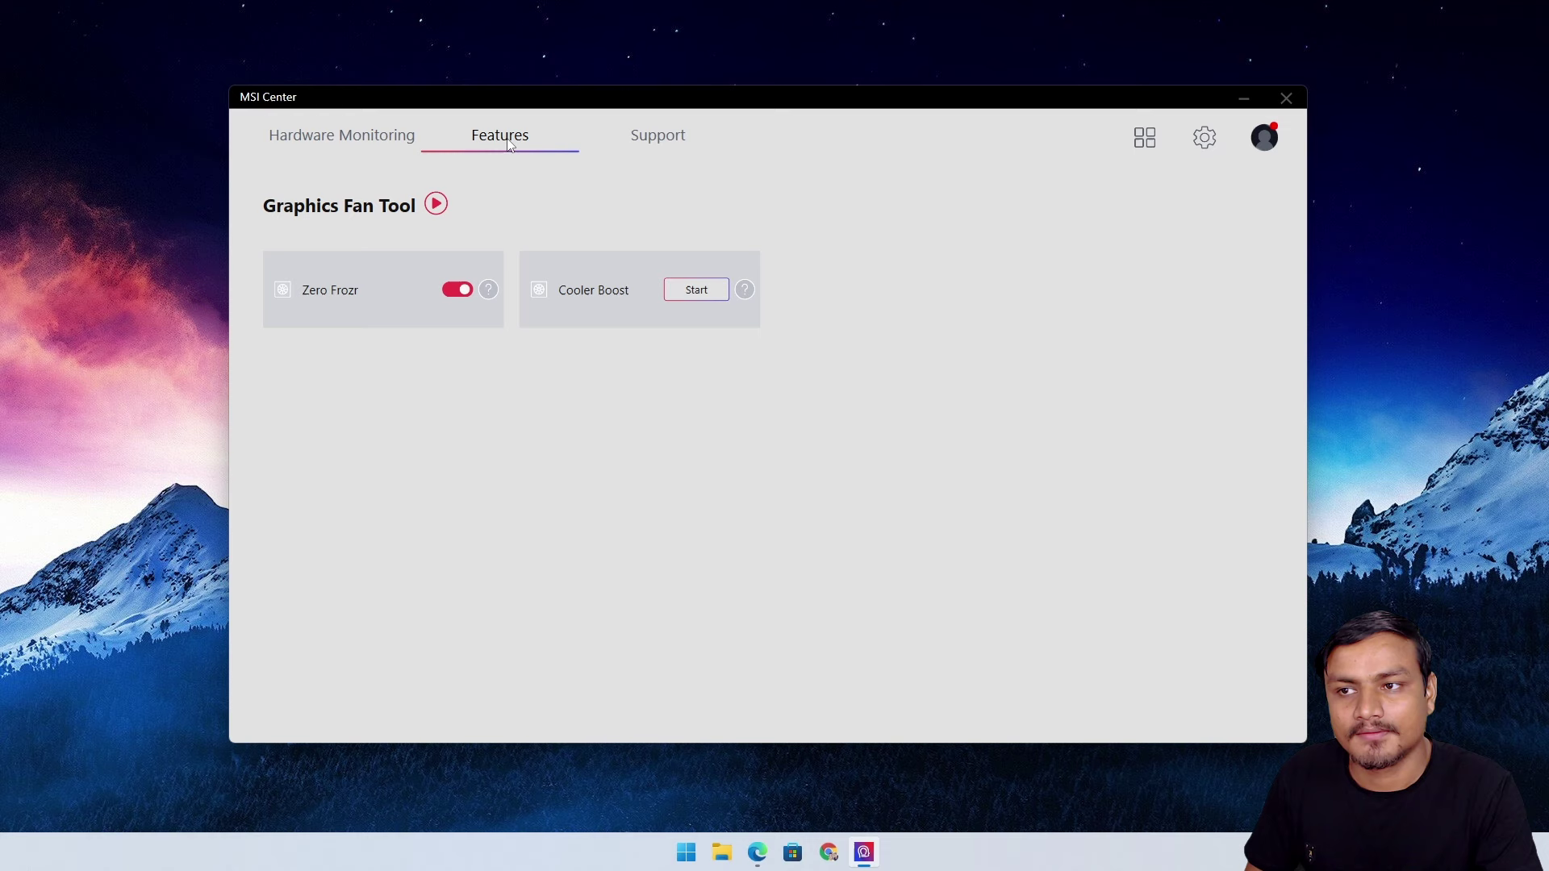
pyautogui.moveTo(509, 144)
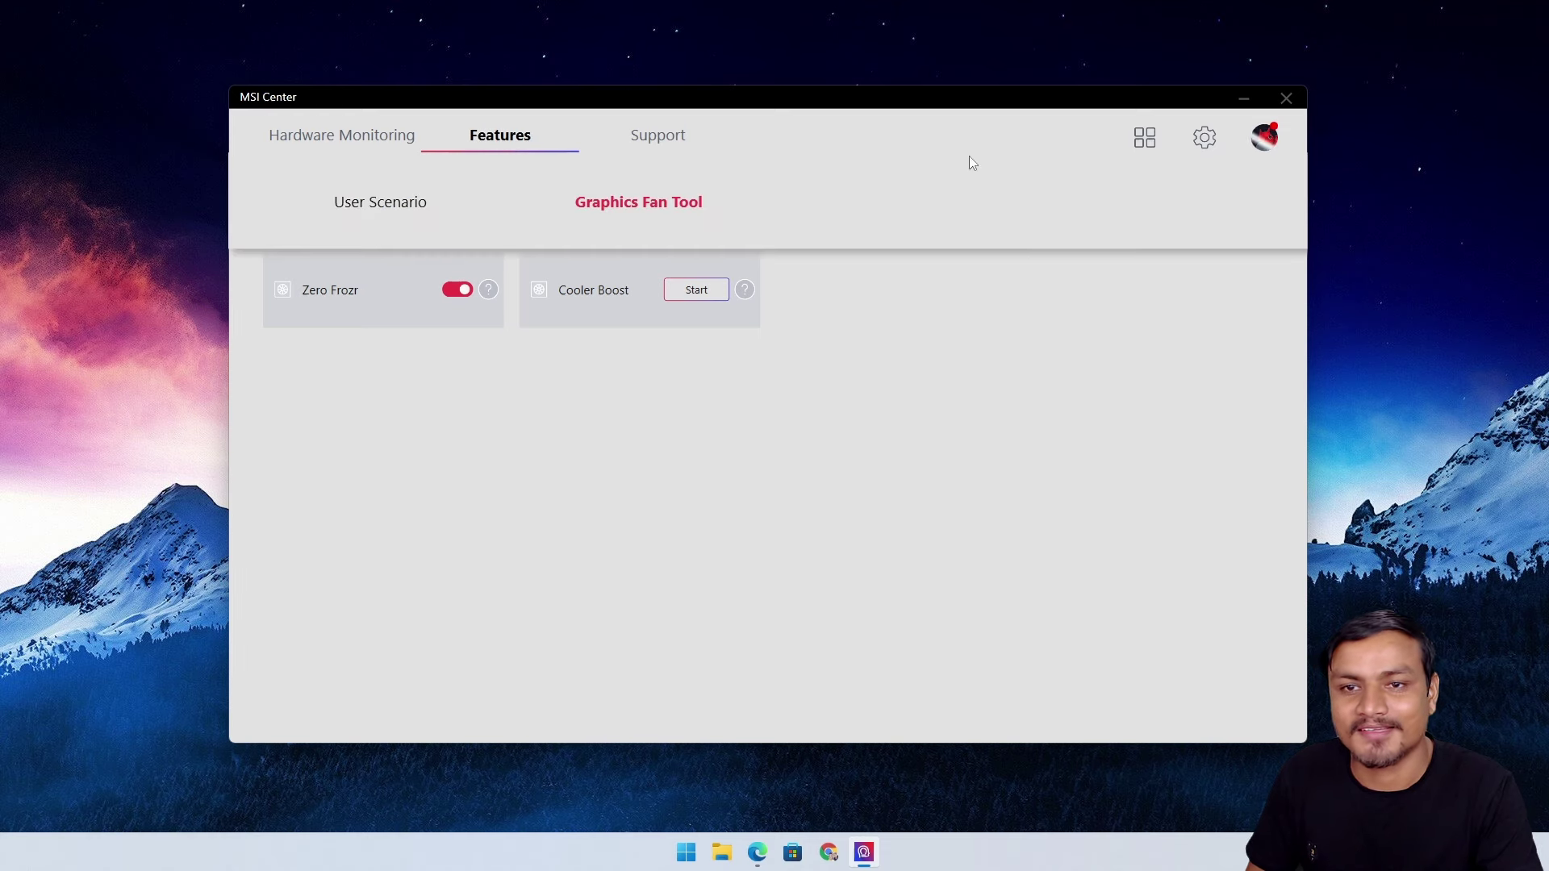
pyautogui.click(1141, 140)
# Scroll the Feature Sets list down and back up
pyautogui.scroll(-1, 961, 504)
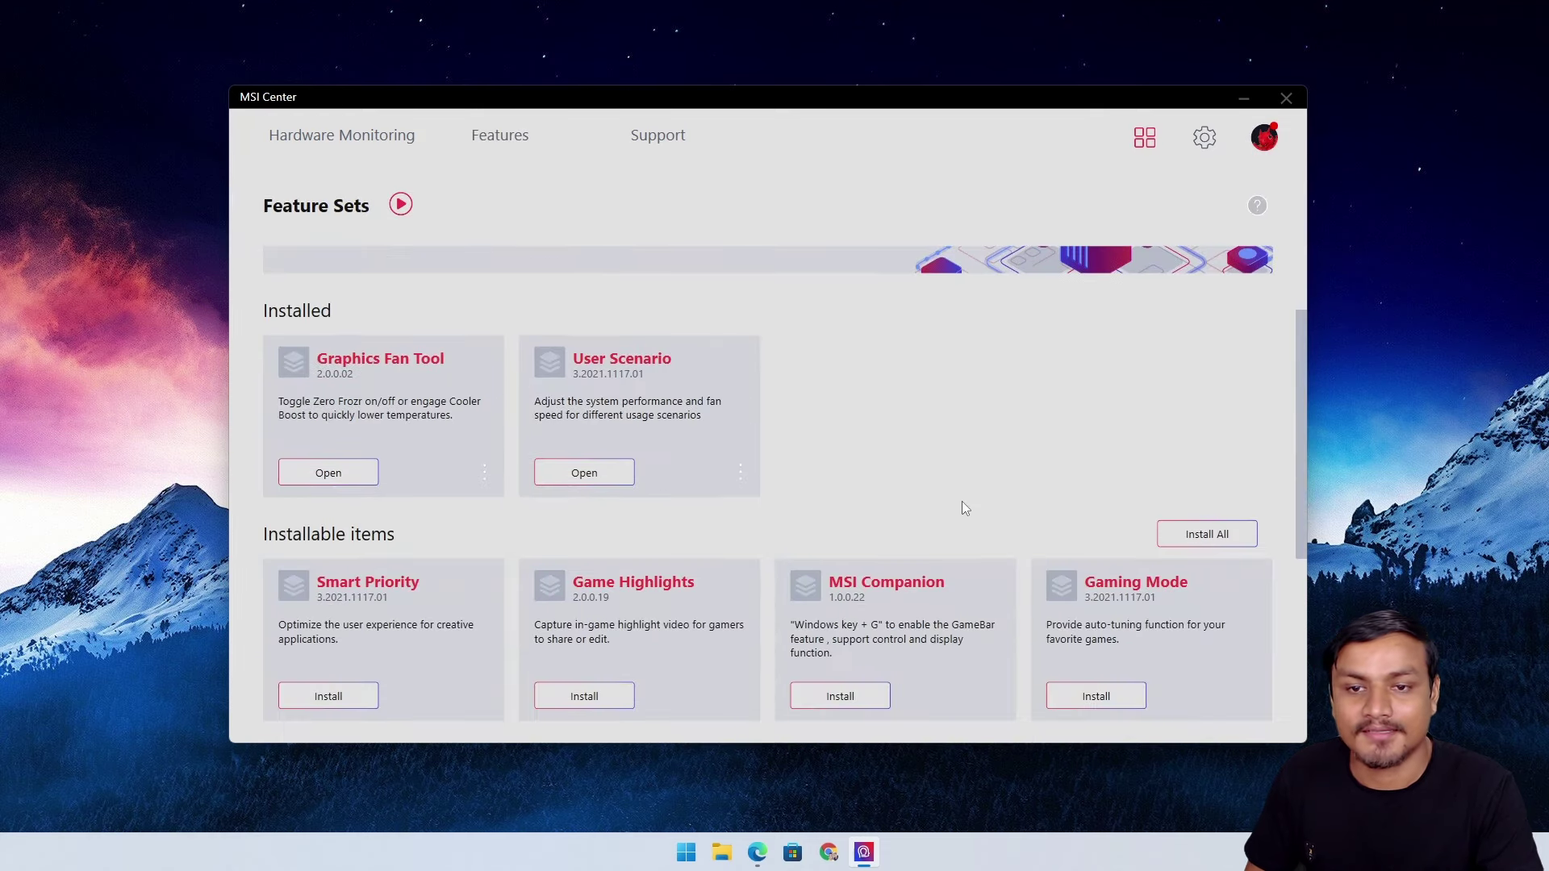
pyautogui.scroll(1, 962, 501)
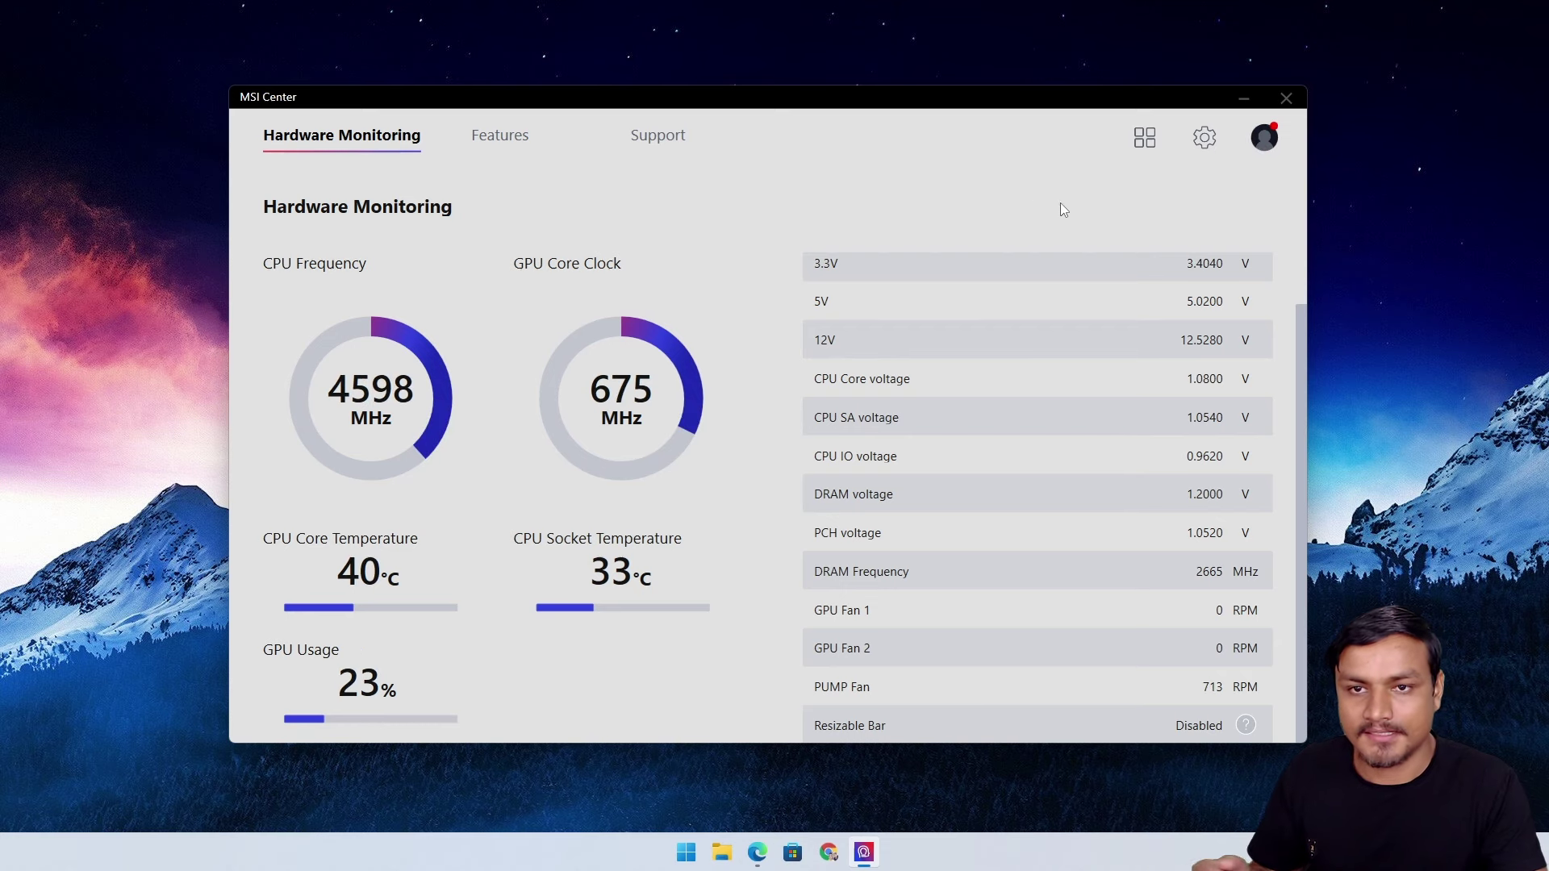
# Tick Dark Mode next to Color in settings, then return to the Hardware Monitoring page
pyautogui.click(1204, 139)
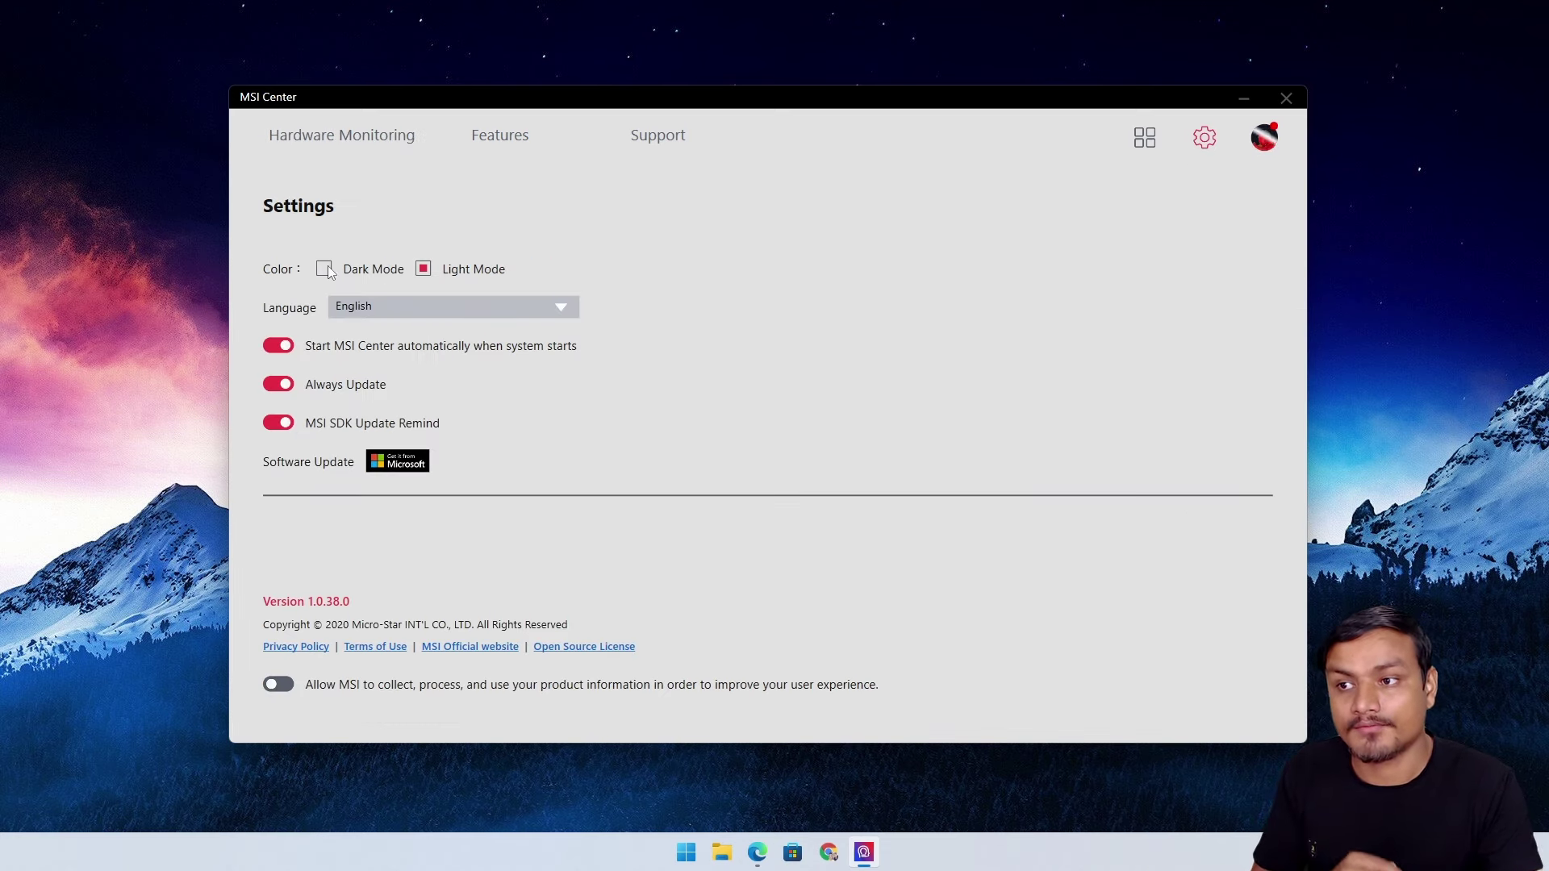
pyautogui.click(376, 274)
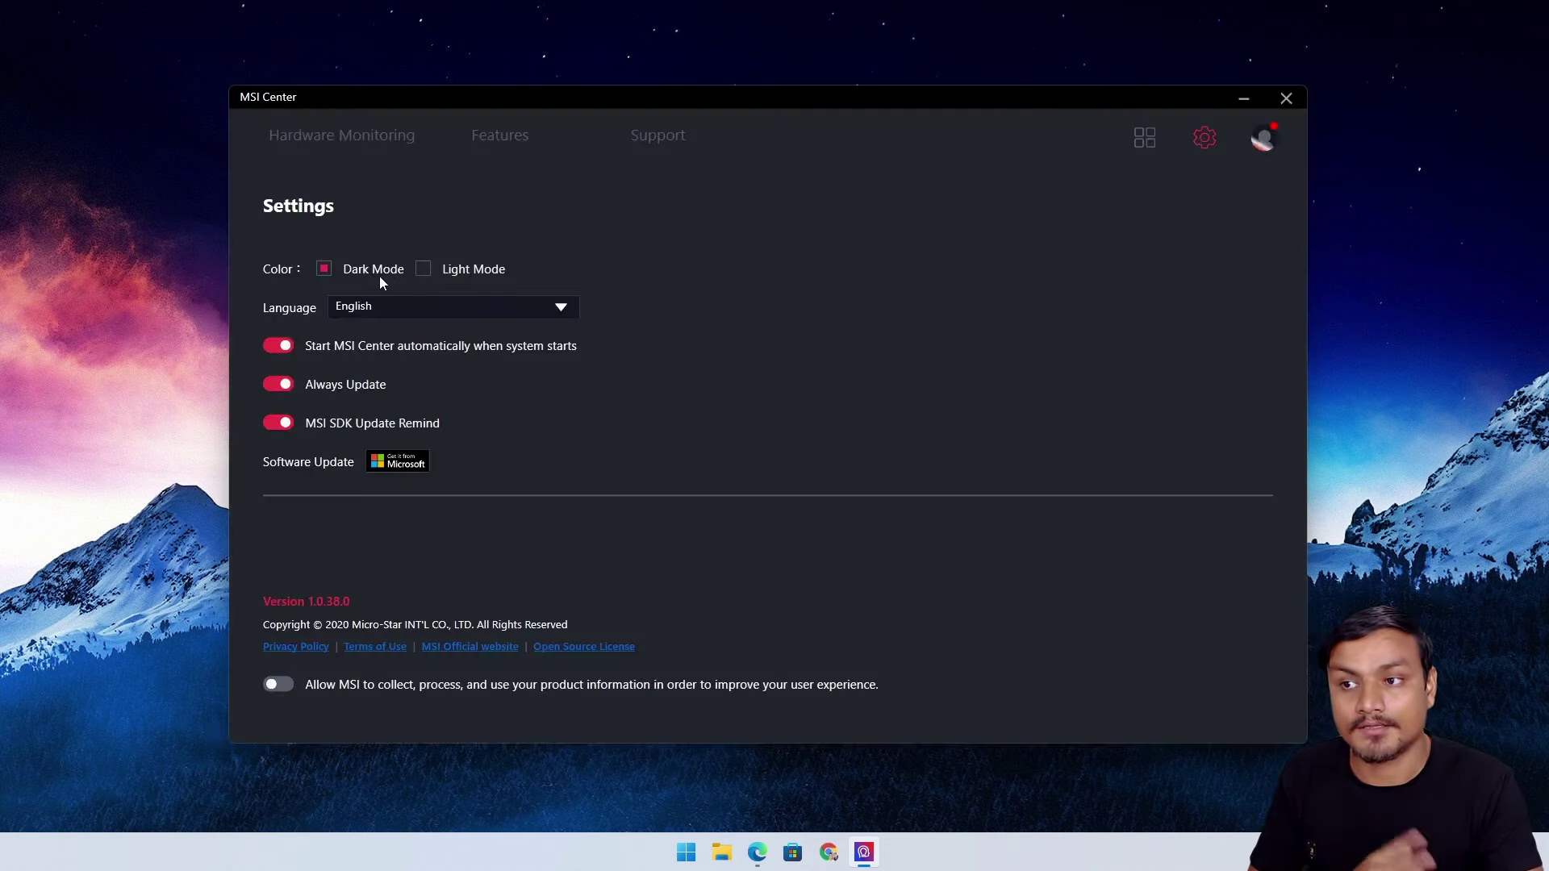
pyautogui.click(377, 139)
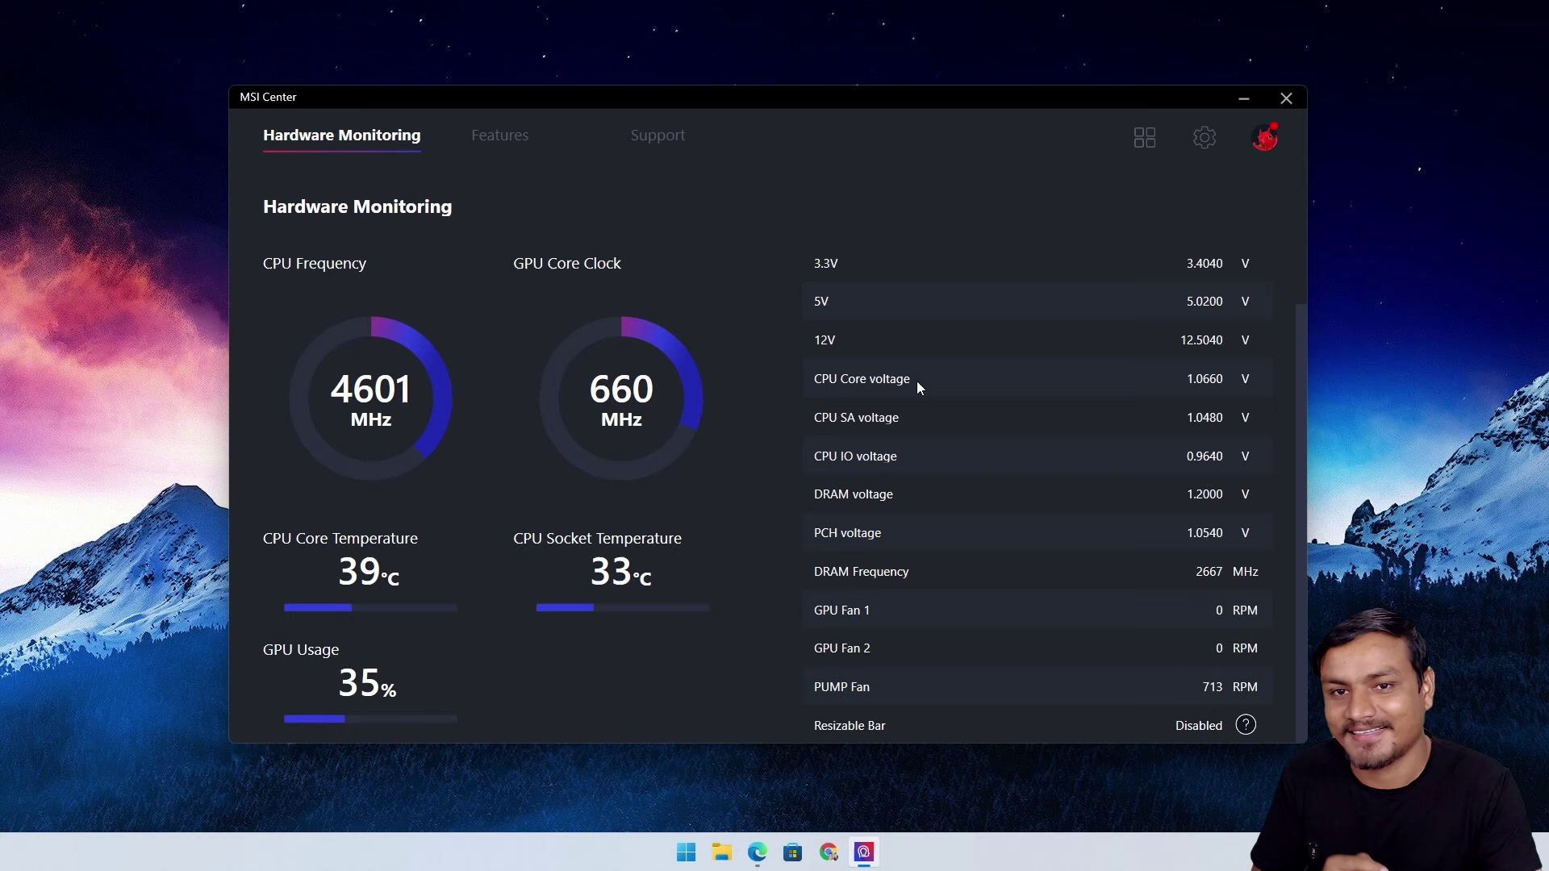
pyautogui.click(1204, 139)
pyautogui.click(361, 140)
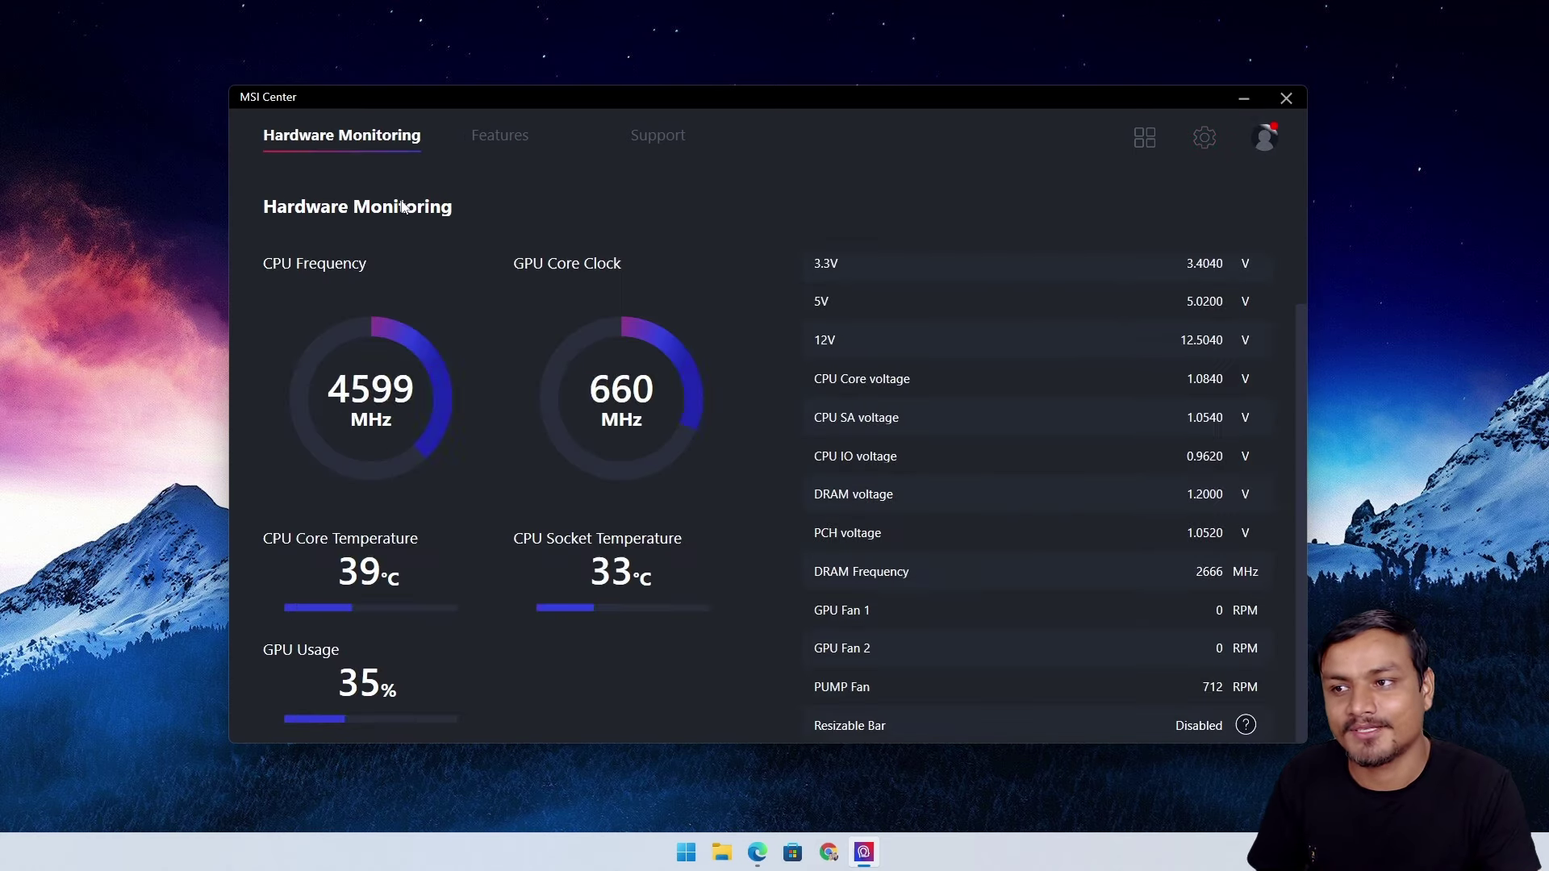